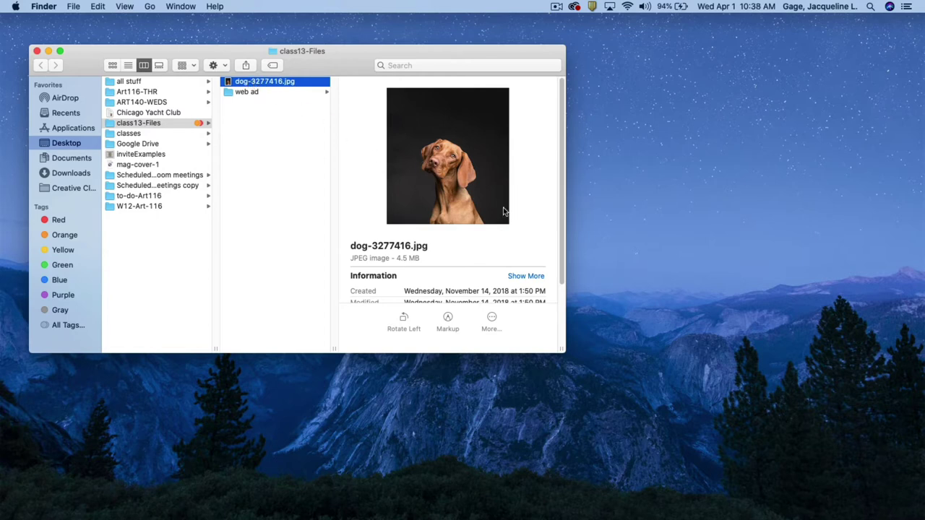
Review the dog-3277416.jpg preview and the web ad folder's files in class13-Files, and close the Finder window
drag(564, 352, 623, 413)
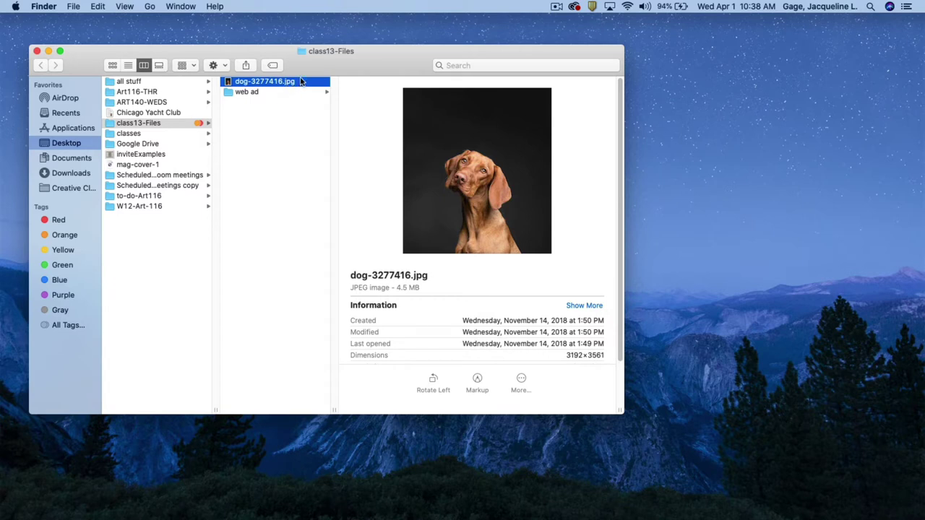
click(241, 92)
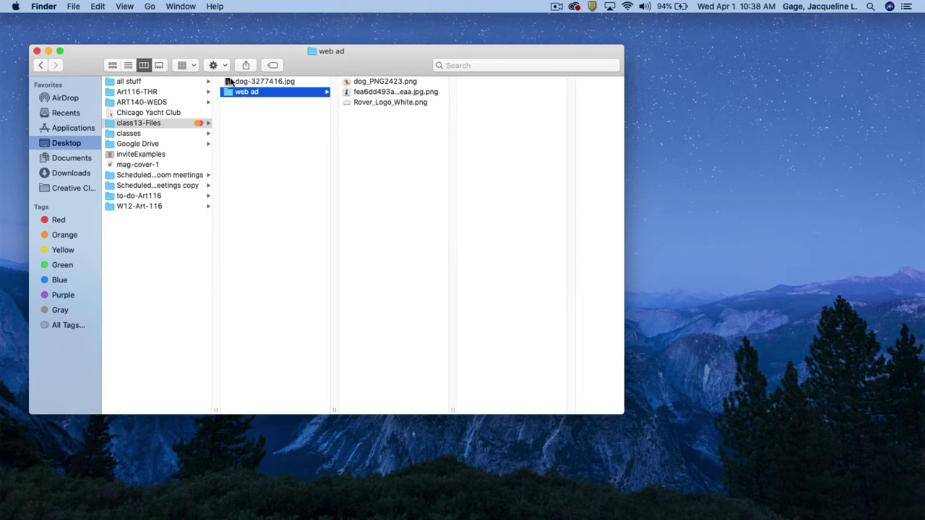
click(230, 82)
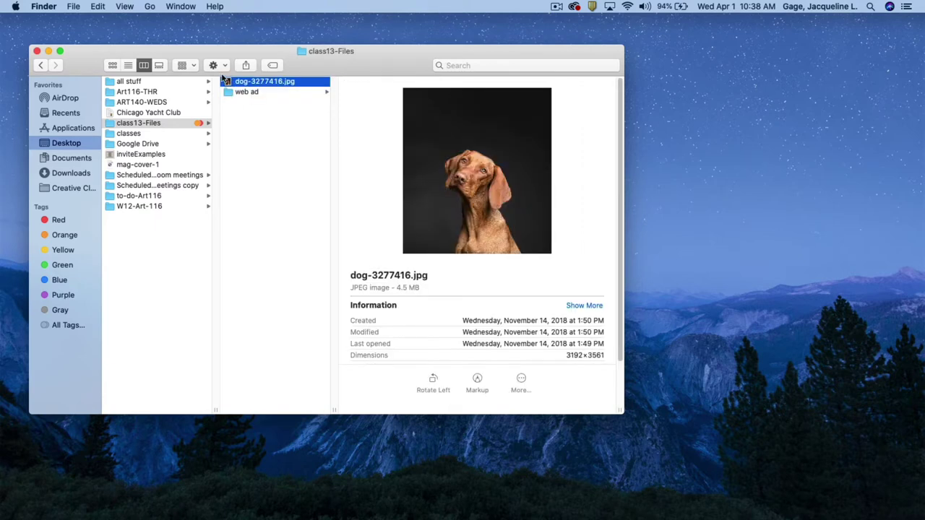
click(38, 51)
Switch to Photoshop, open dog-3277416.jpg from the class13-Files folder, and enlarge its document window to show the whole image
mouse_move(388, 510)
click(479, 506)
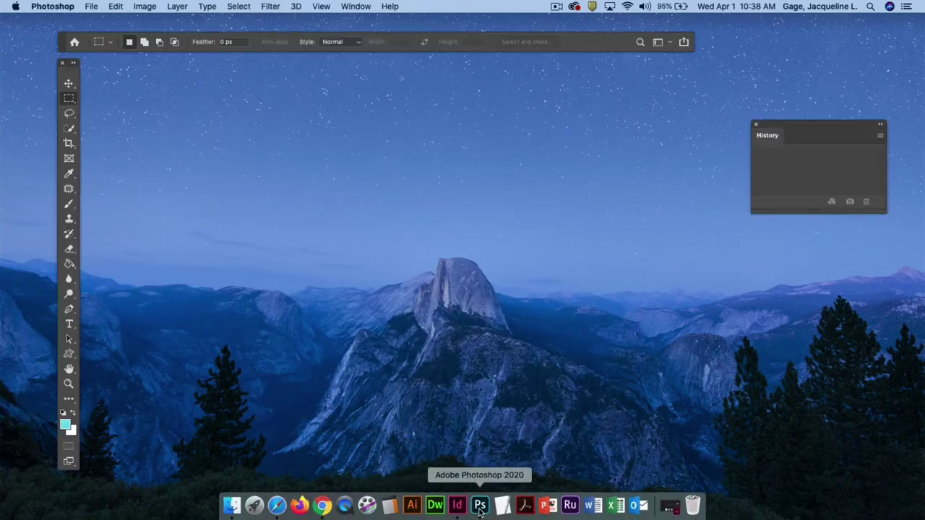
click(92, 7)
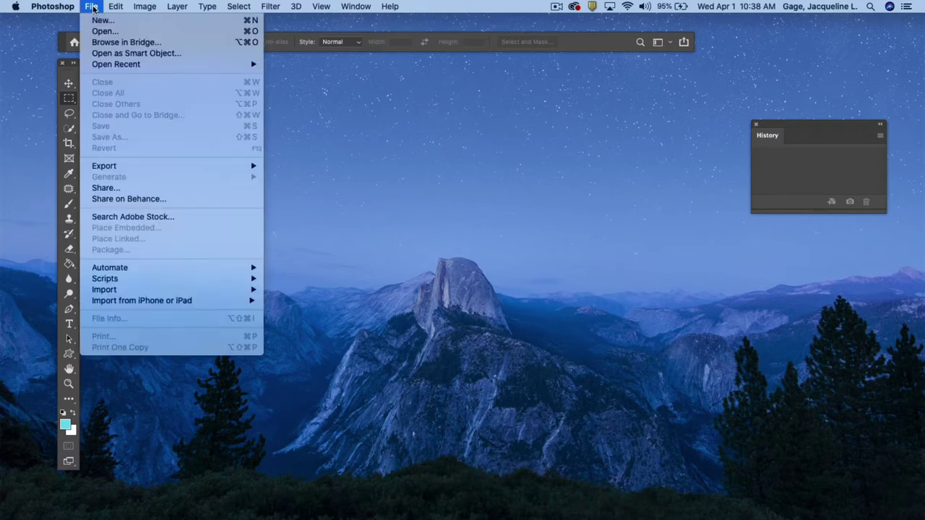
click(102, 32)
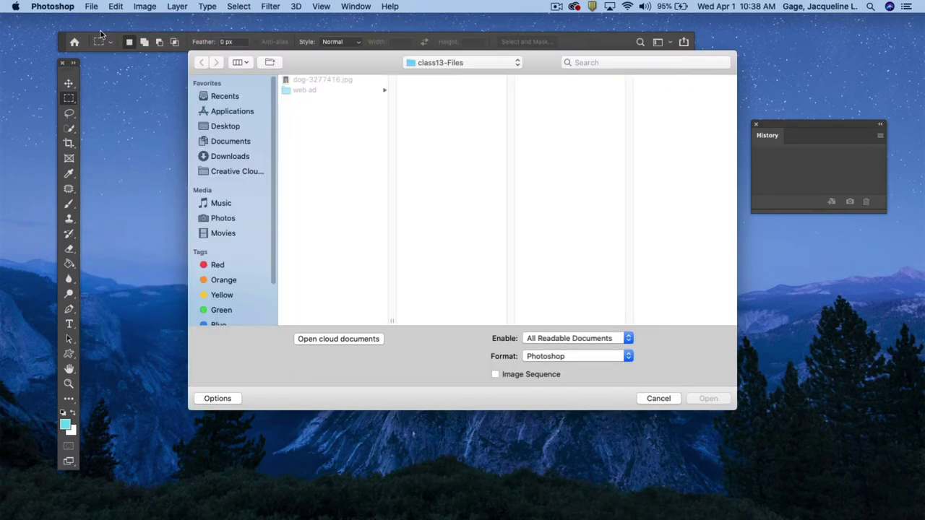
click(333, 81)
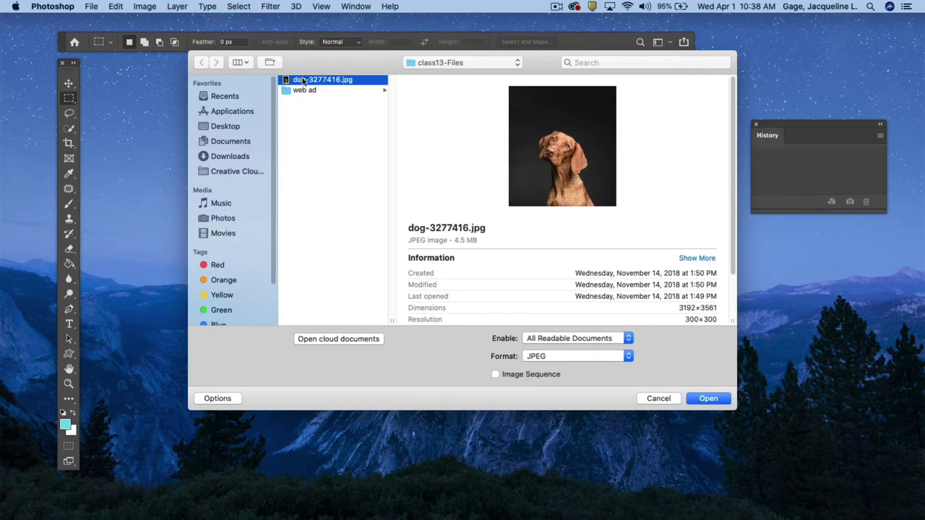
click(712, 399)
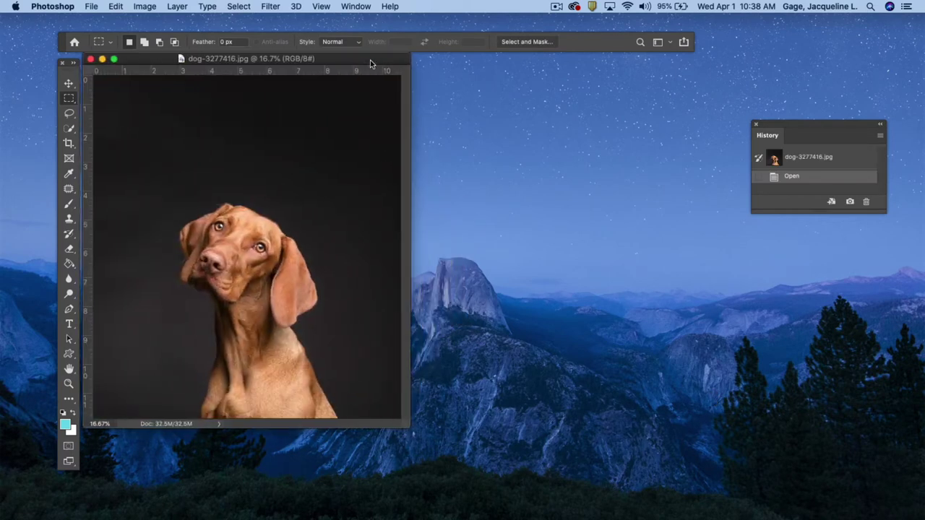
drag(364, 59, 375, 63)
drag(419, 429, 470, 462)
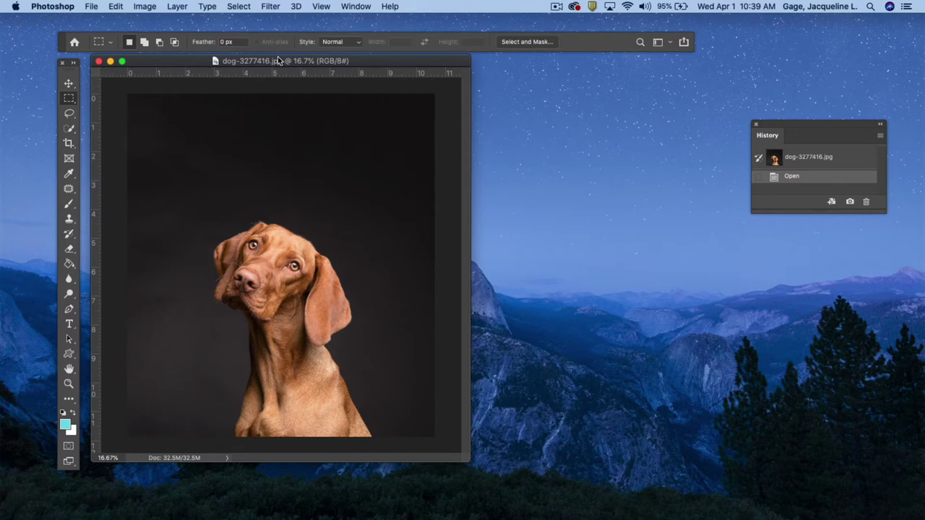
Convert the dog image to CMYK Color mode, accepting the U.S. Web Coated (SWOP) v2 profile
click(147, 7)
mouse_move(154, 23)
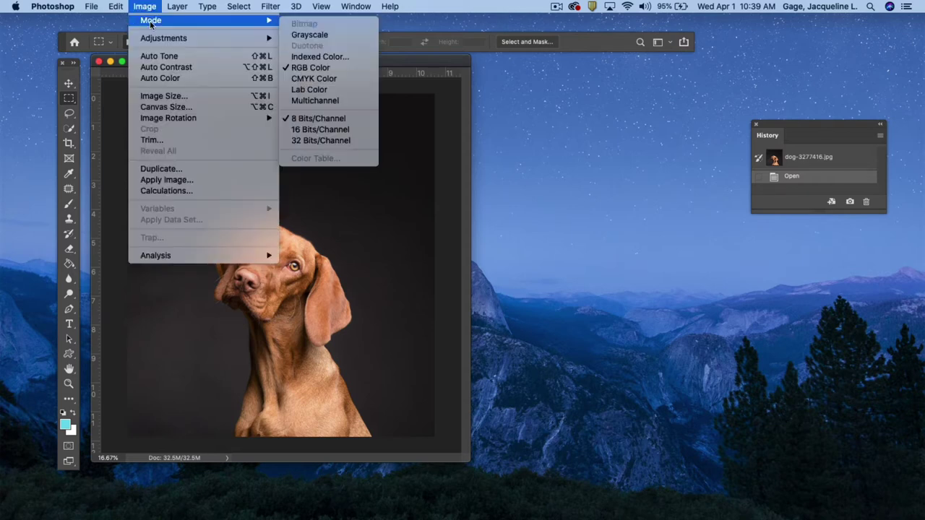
click(319, 78)
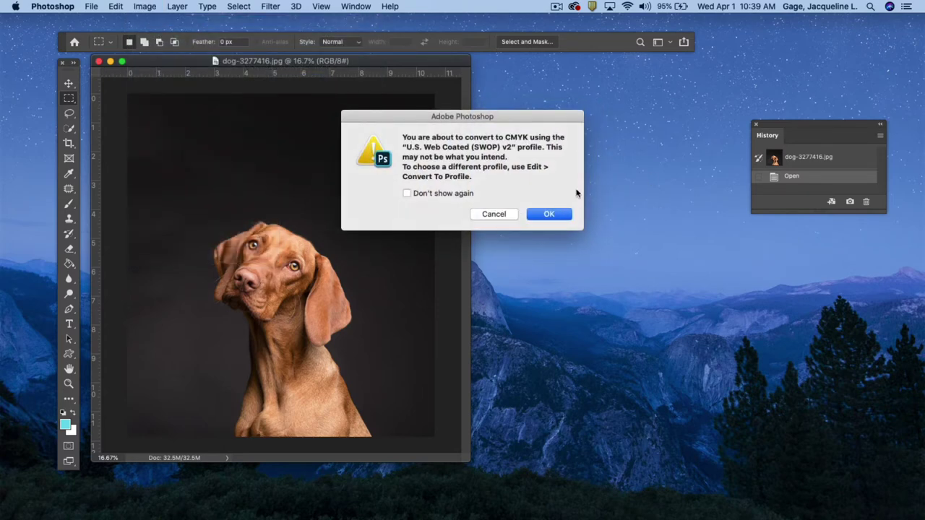
click(548, 214)
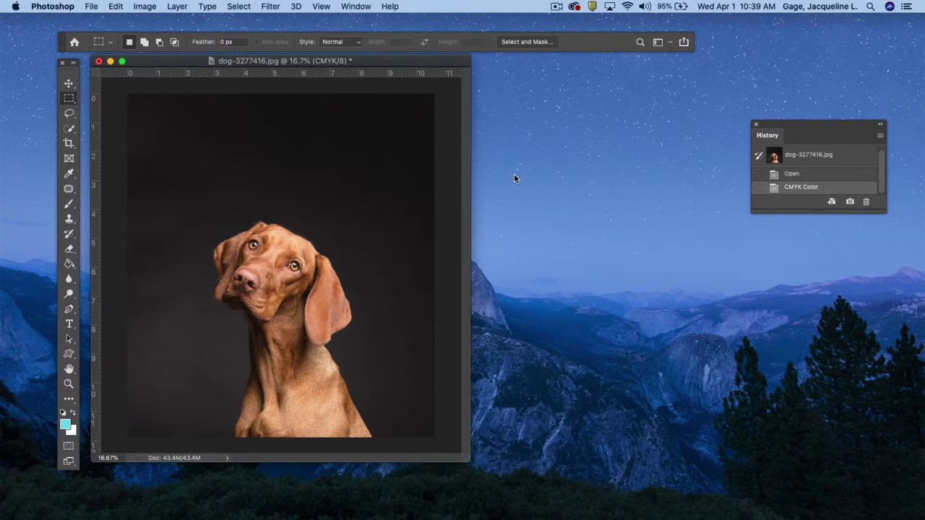
Save the CMYK image in TIFF format as dog-3277416.tif in class13-Files, with no image compression
click(92, 8)
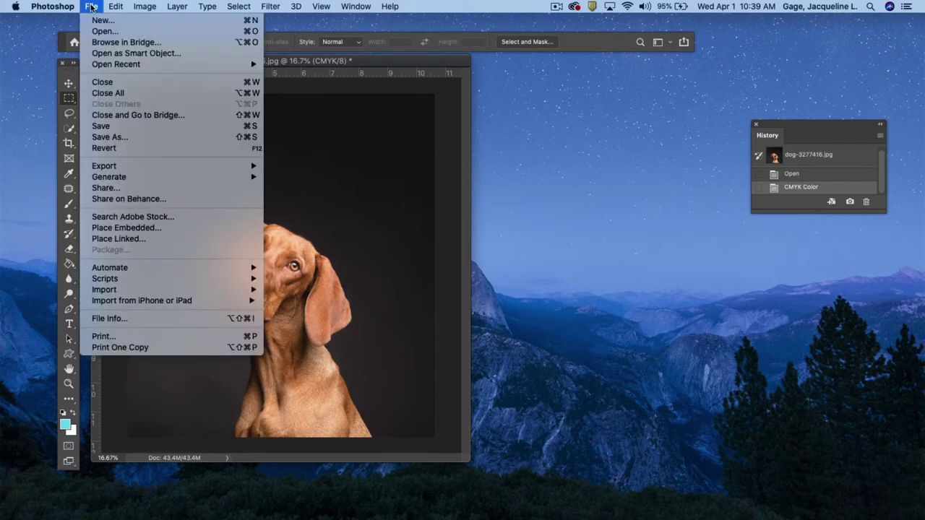
click(109, 137)
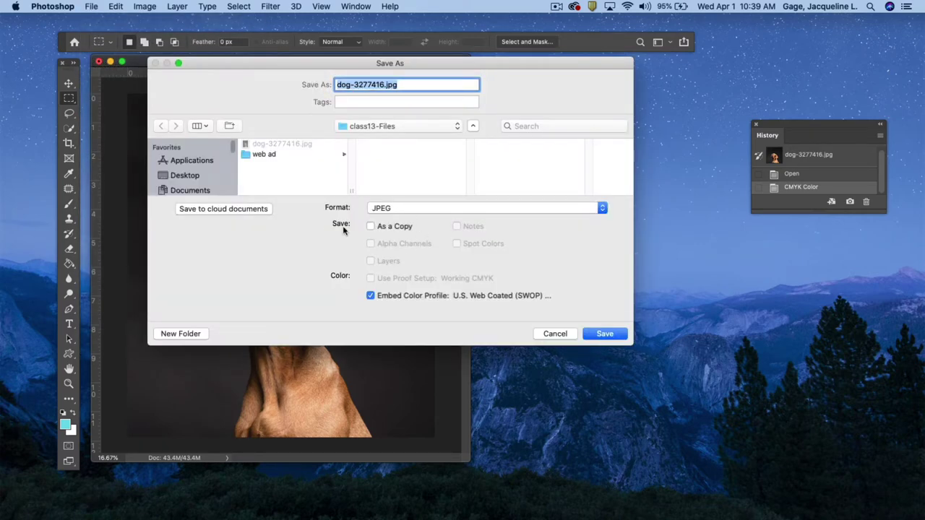
click(596, 211)
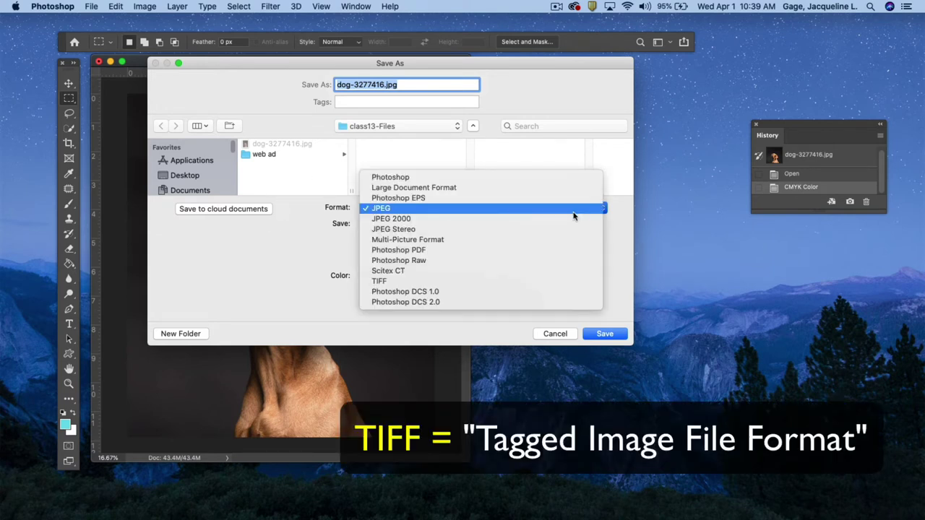
click(421, 284)
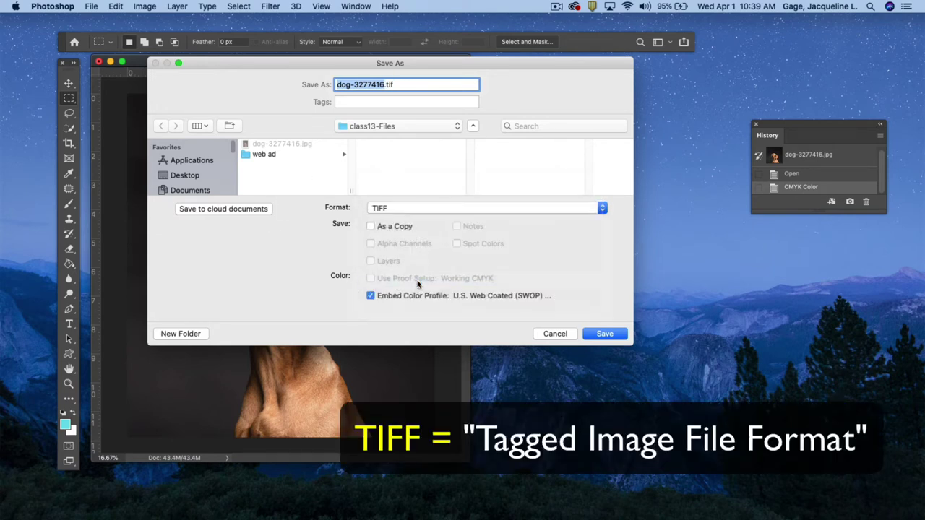
click(605, 334)
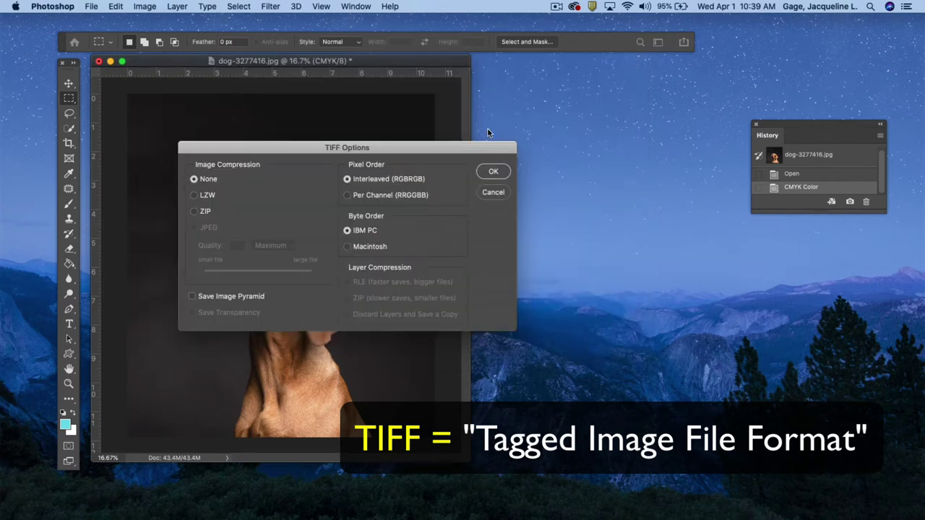
click(495, 171)
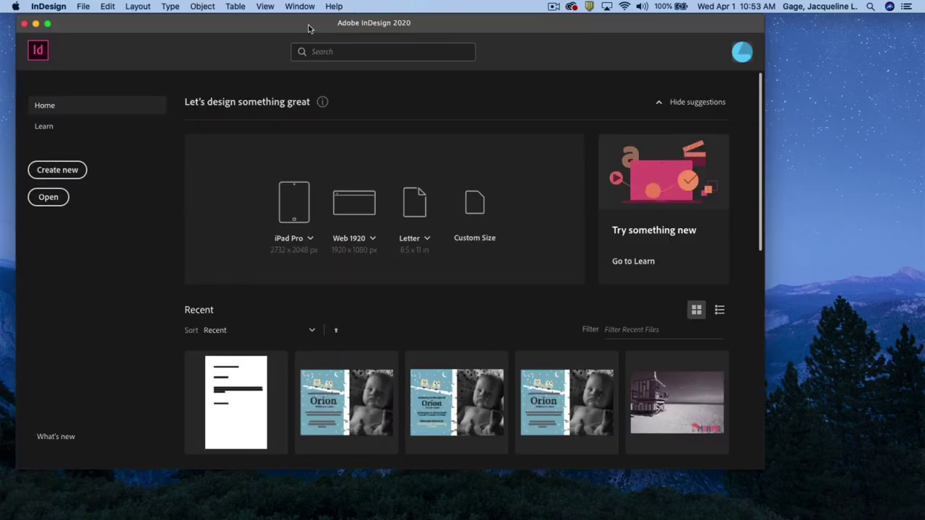
In InDesign, set up a new Print document 8 in wide and 10 in high with facing pages turned off
click(64, 173)
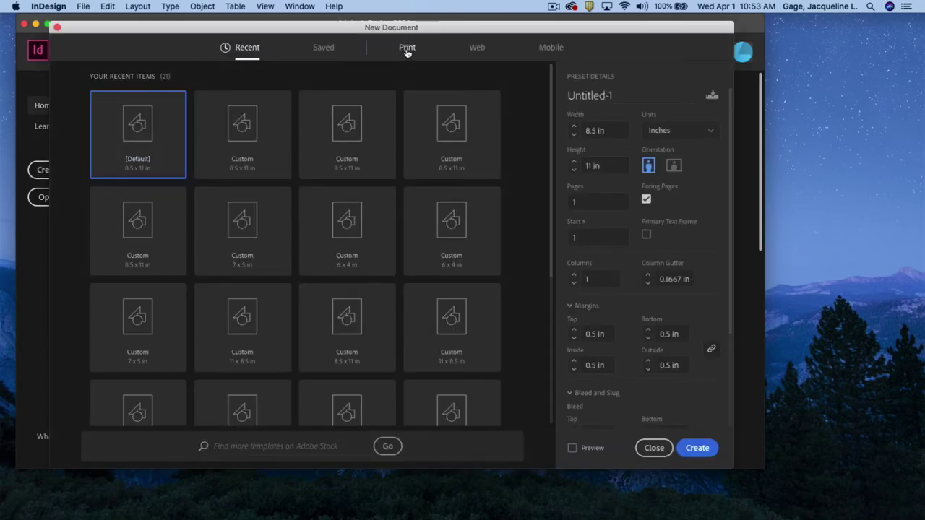
click(407, 49)
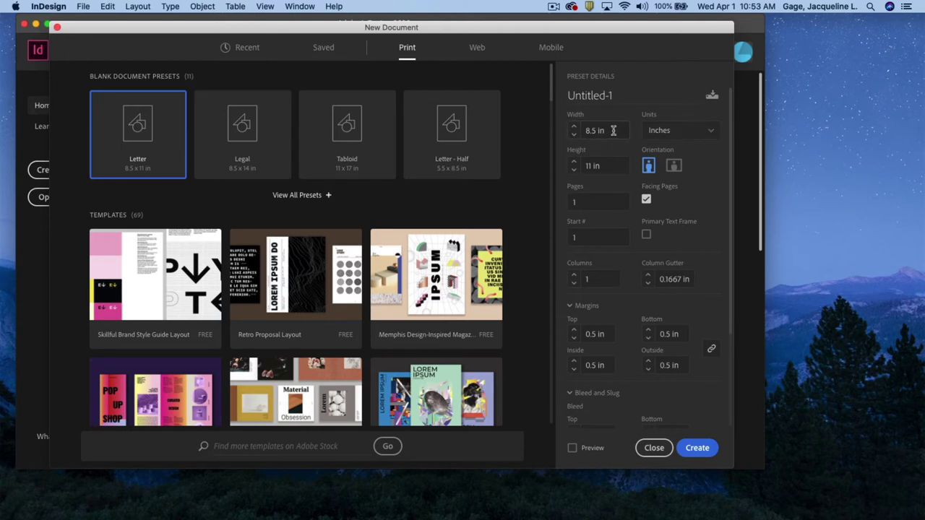
click(586, 131)
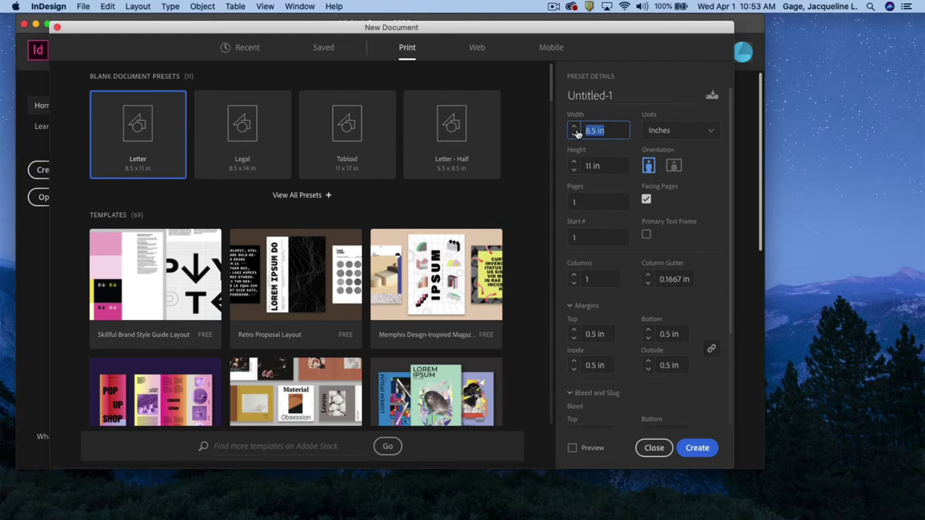
text(8)
click(607, 166)
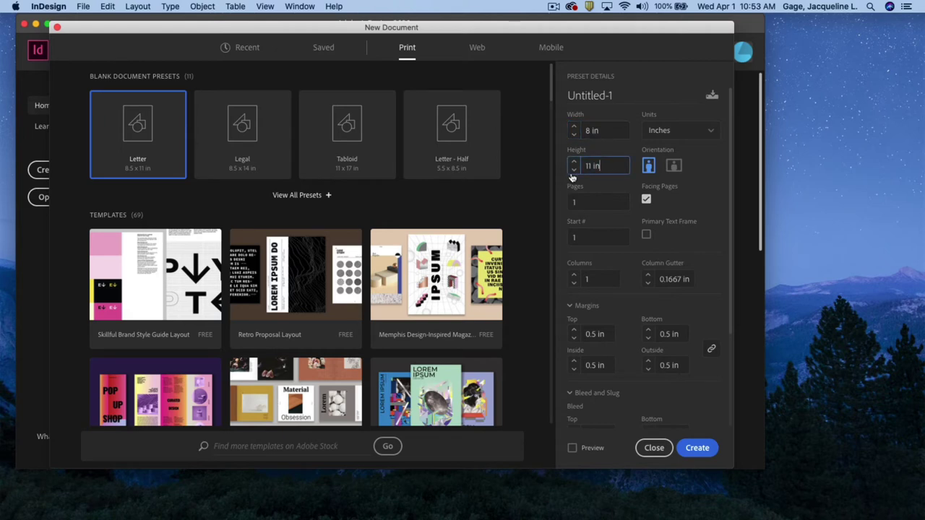
text(10)
click(647, 198)
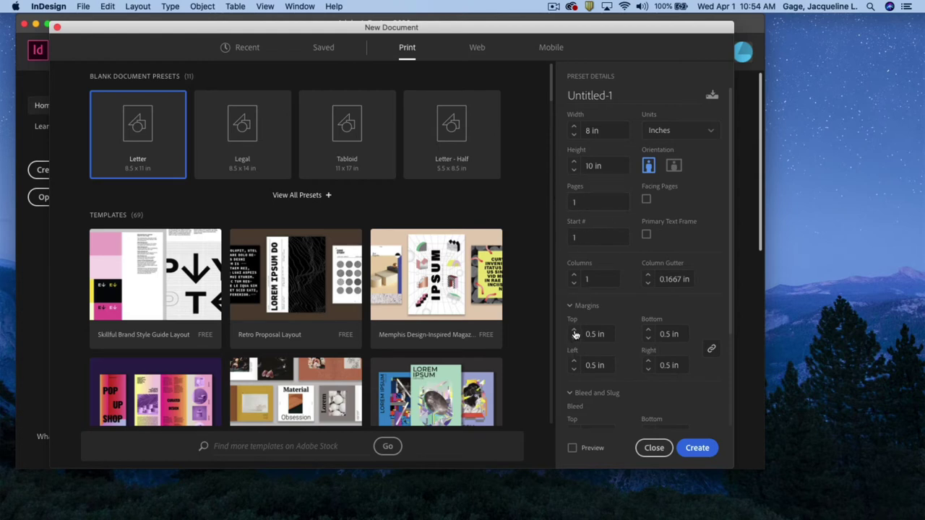
Set all four margins of the new document to 0.375 in
scroll(575, 334, down, 1)
scroll(575, 335, down, 3)
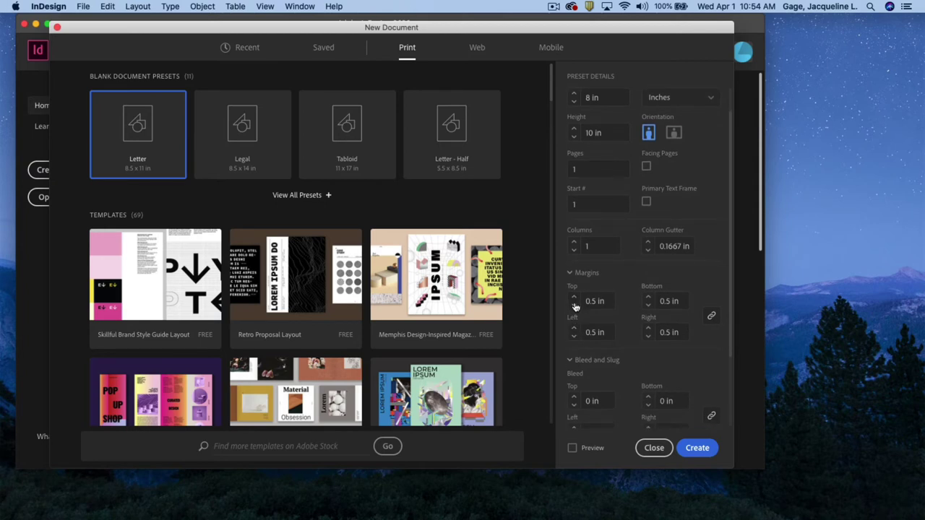
click(574, 308)
click(575, 309)
scroll(574, 304, down, 1)
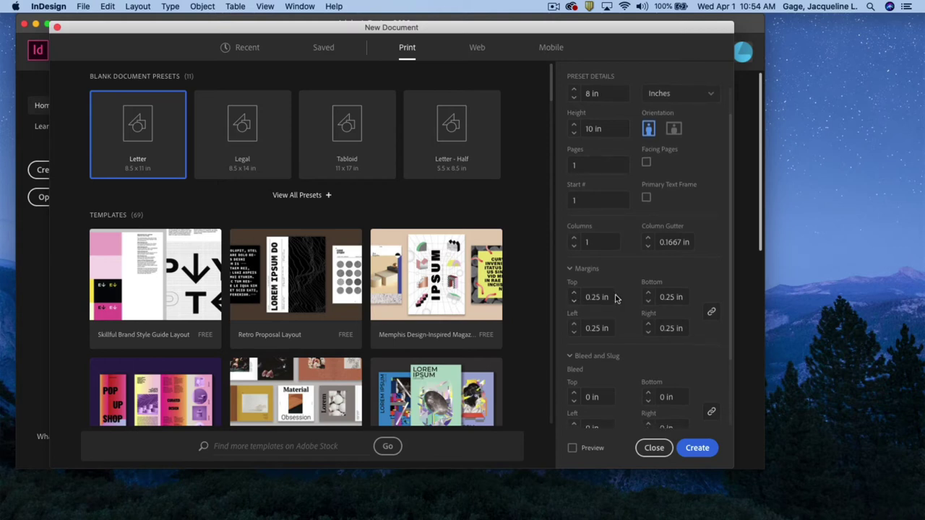
click(574, 298)
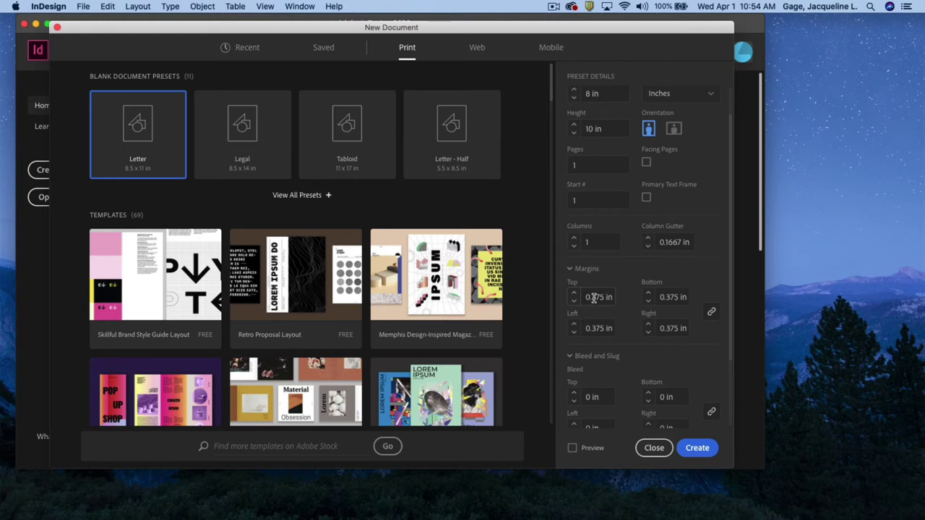
Set the bleed to 0.125 in on all four sides and create the document
scroll(589, 327, down, 3)
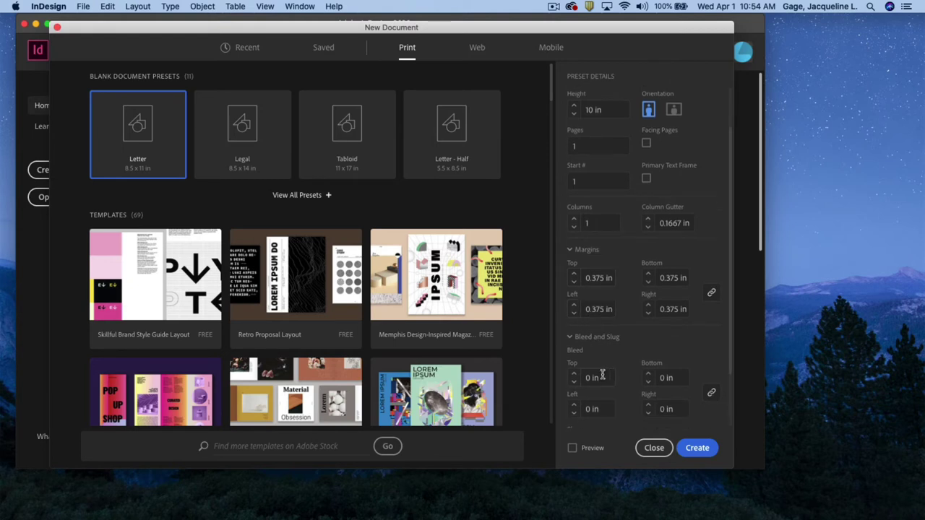
scroll(603, 375, down, 5)
click(577, 311)
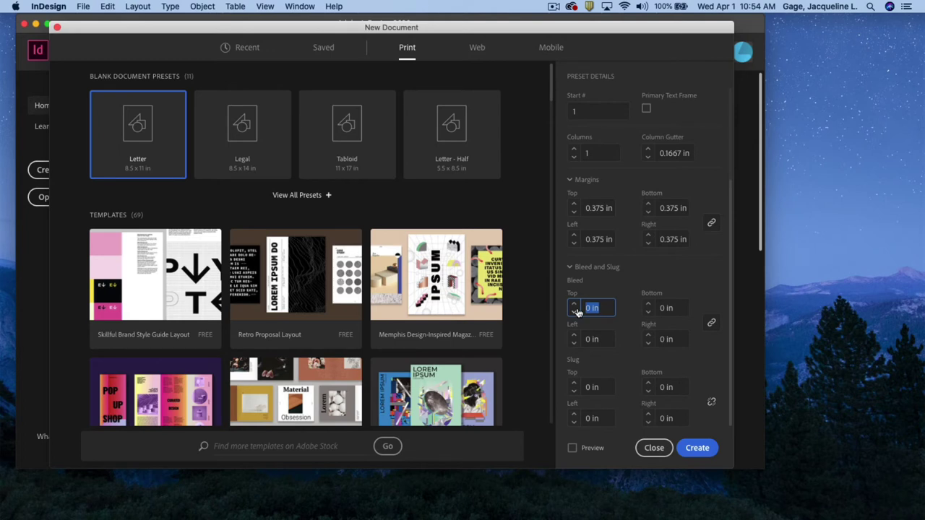
key(BackSpace)
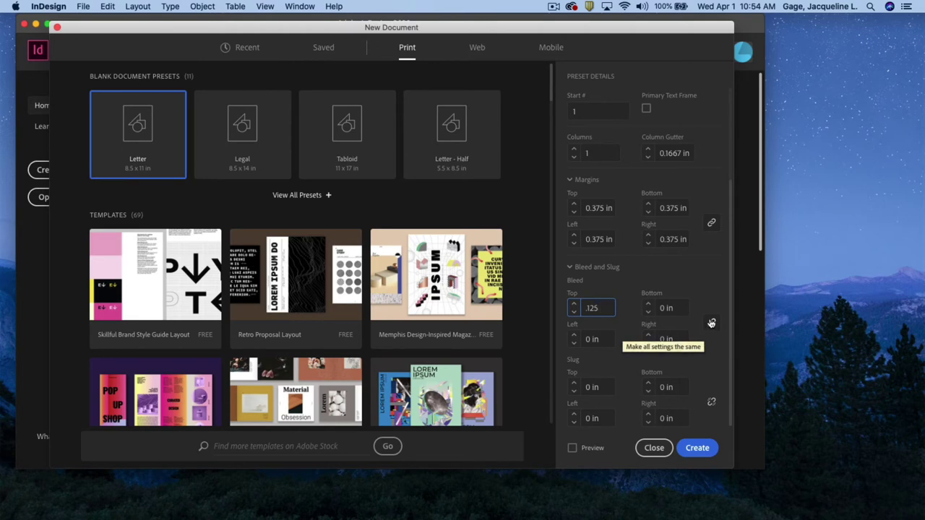
click(711, 324)
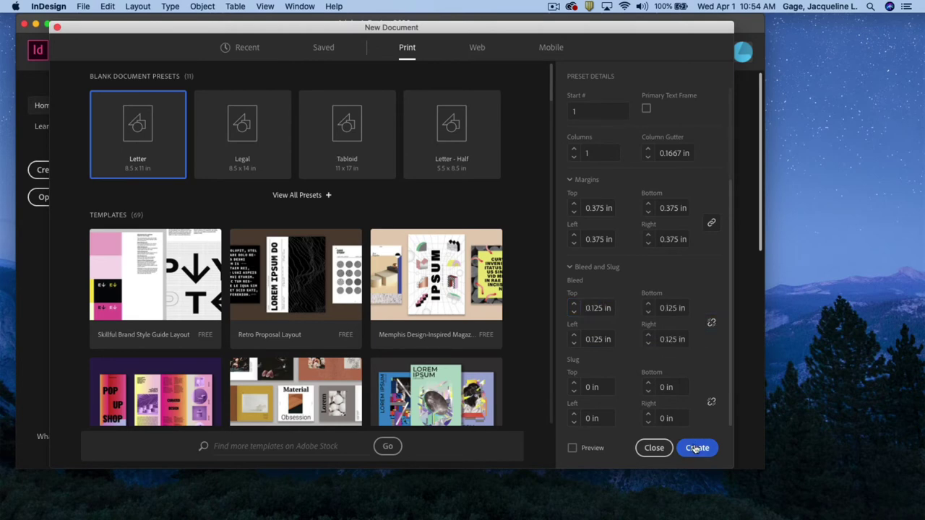
click(695, 449)
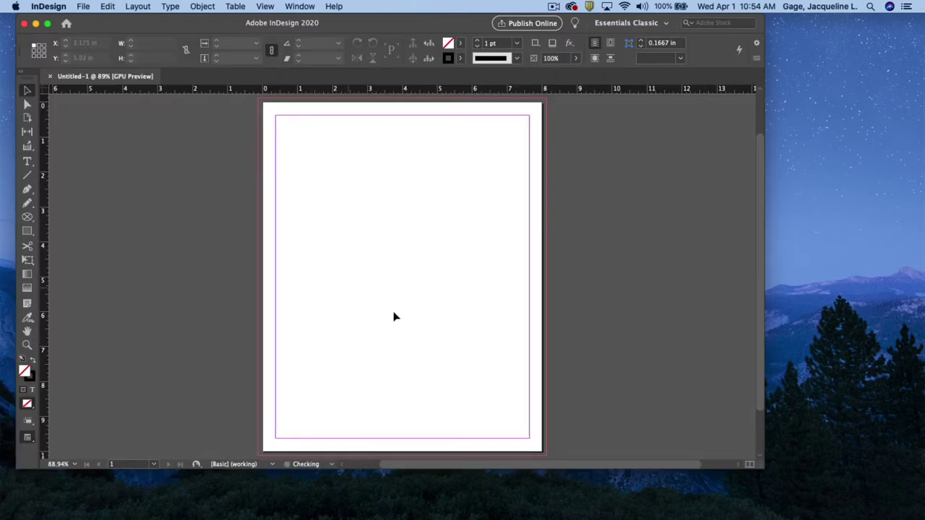
Draw a rectangular frame of 8.25 by 10.25 in covering the page out to the bleed guides
drag(759, 464, 767, 479)
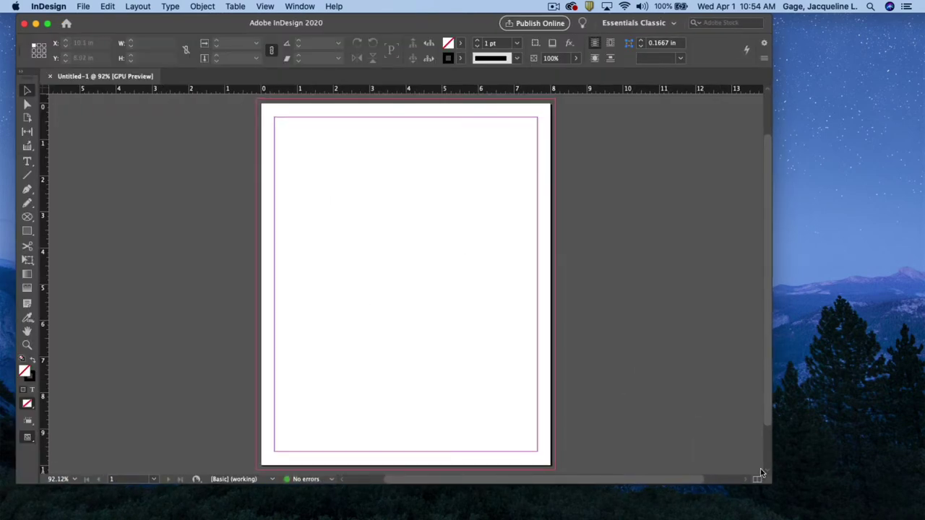
click(26, 217)
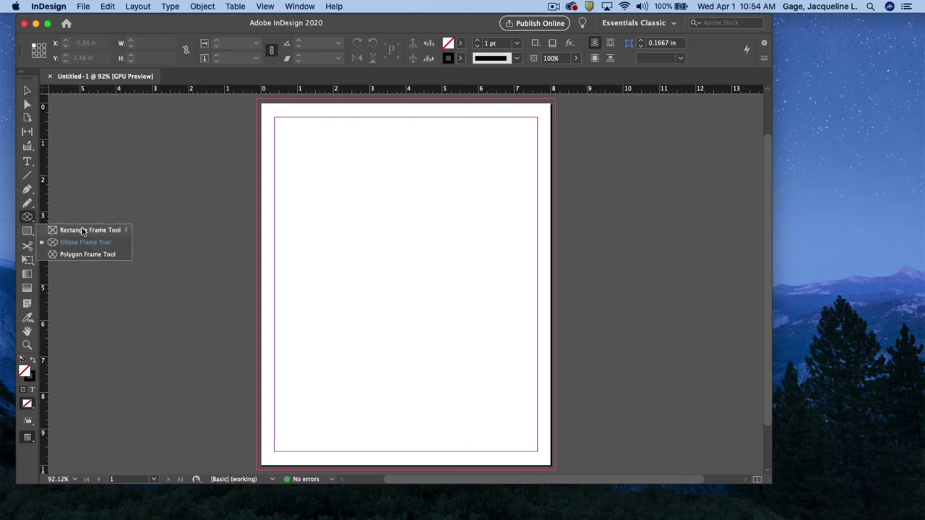
click(83, 231)
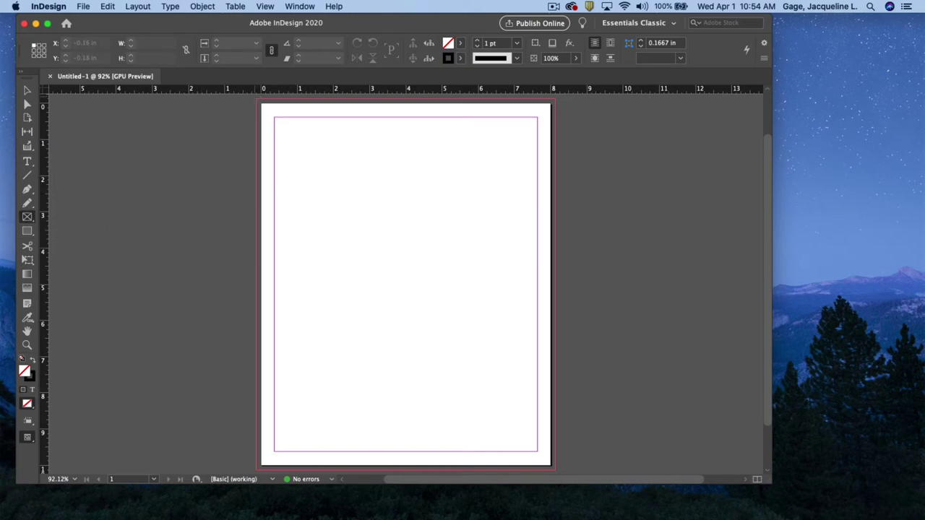
drag(258, 99, 555, 474)
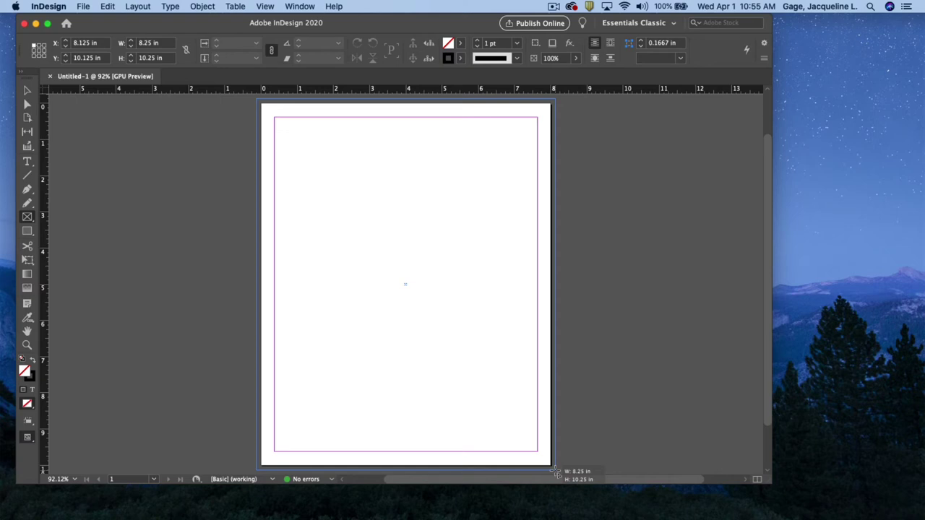
Finish the 8.25 by 10.25 in frame and place dog-3277416.tif from the class13-Files folder into it
drag(555, 474, 555, 471)
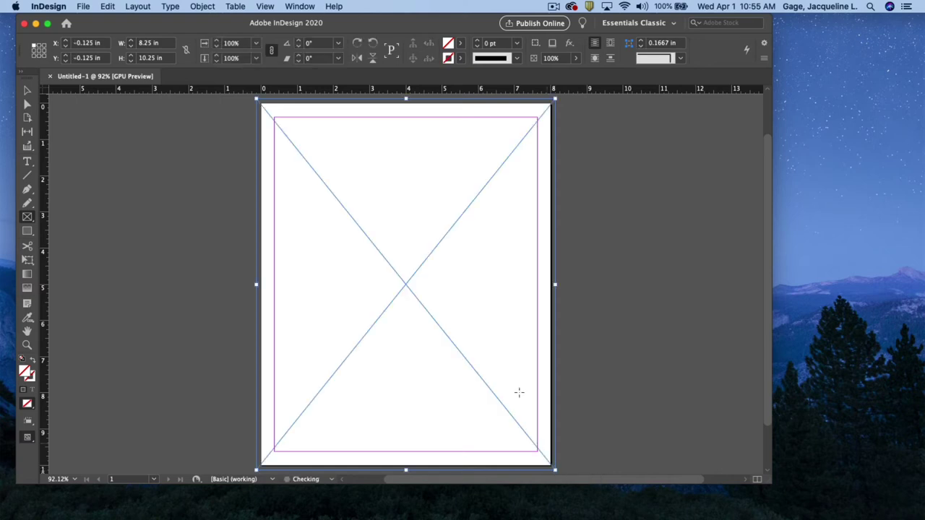
click(107, 8)
mouse_move(84, 6)
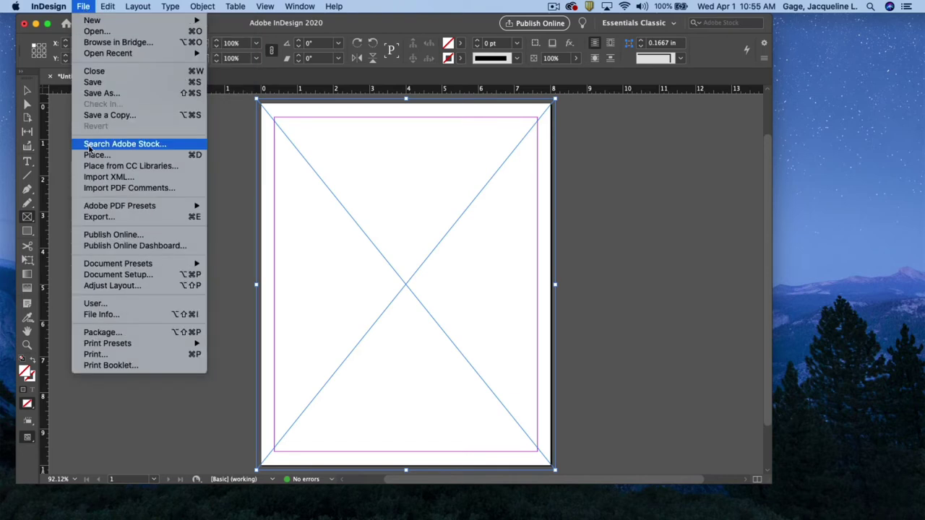
click(94, 155)
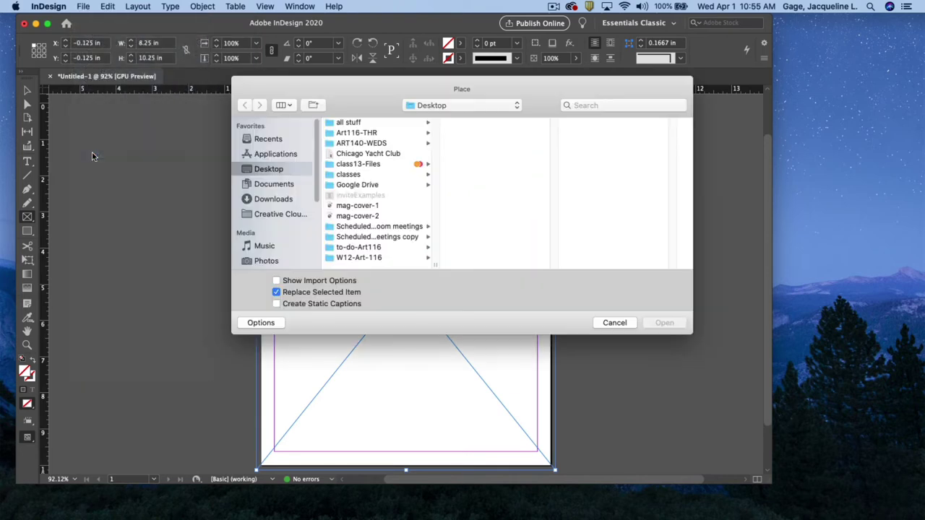
click(365, 165)
click(491, 135)
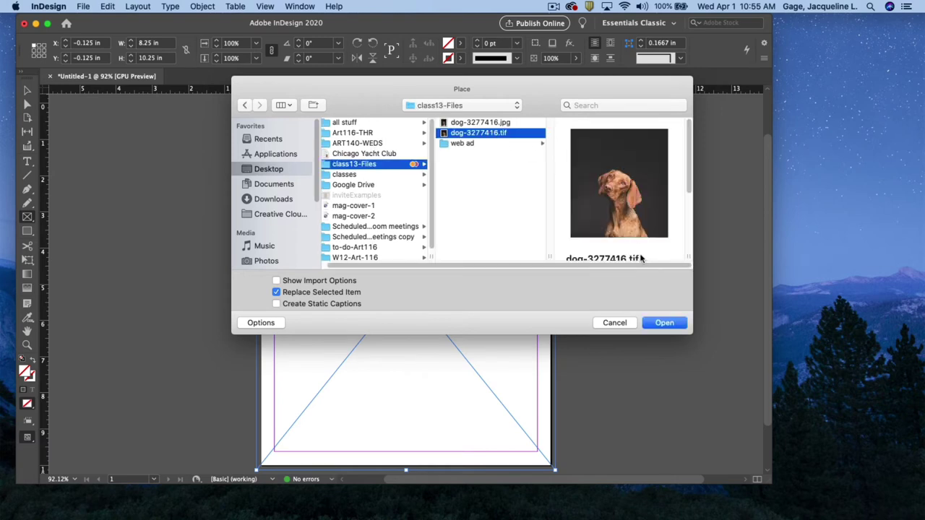
click(665, 323)
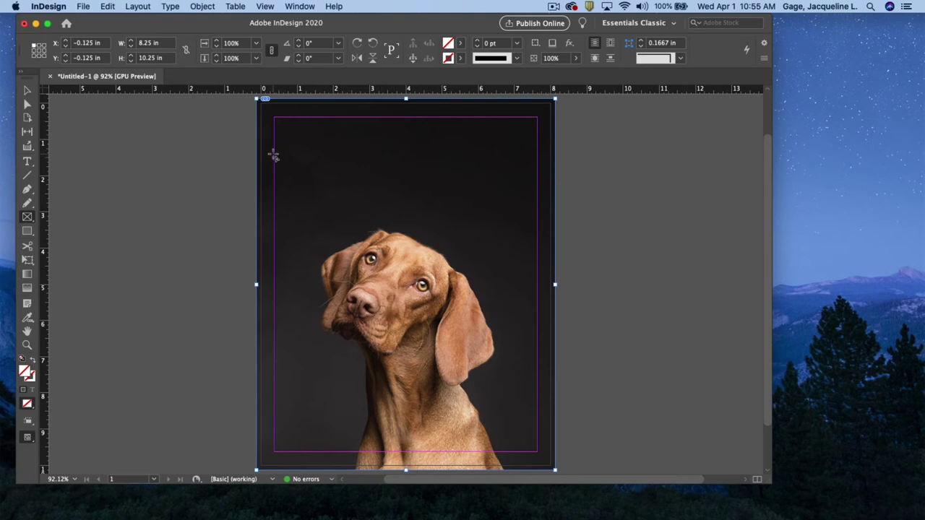
Draw a rectangle about 8.25 in wide and 1.38 in high across the upper part of the page, from bleed to bleed
click(29, 231)
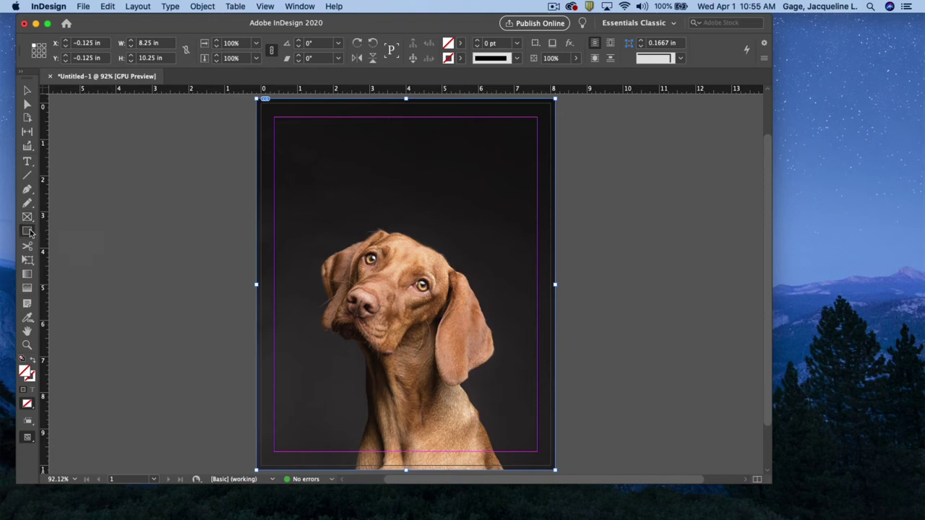
click(67, 246)
drag(259, 123, 555, 172)
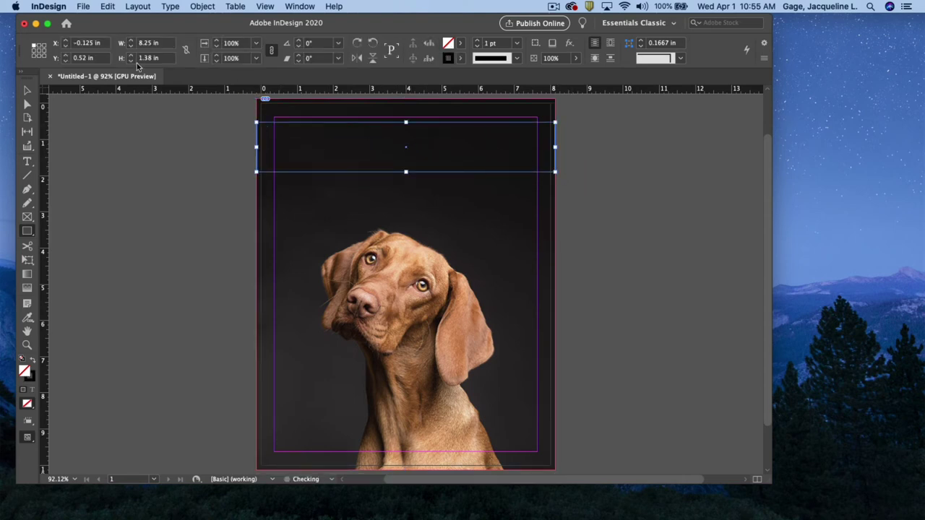
Give the new rectangle a [Paper] fill and set its stroke to [None]
click(462, 44)
click(350, 105)
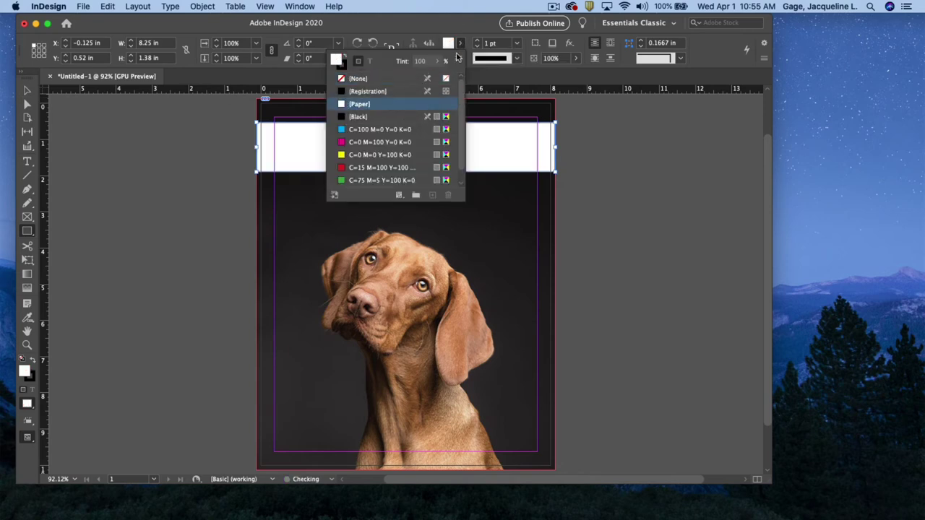
click(461, 58)
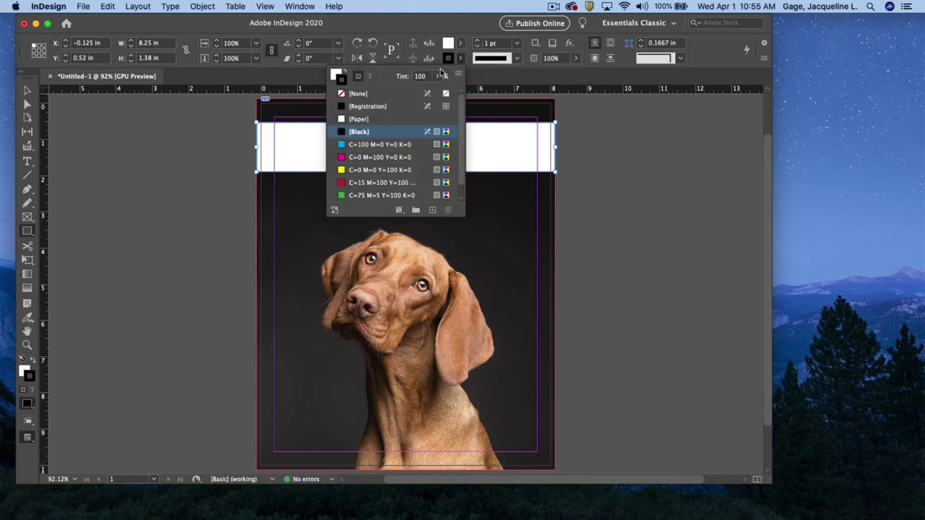
click(355, 95)
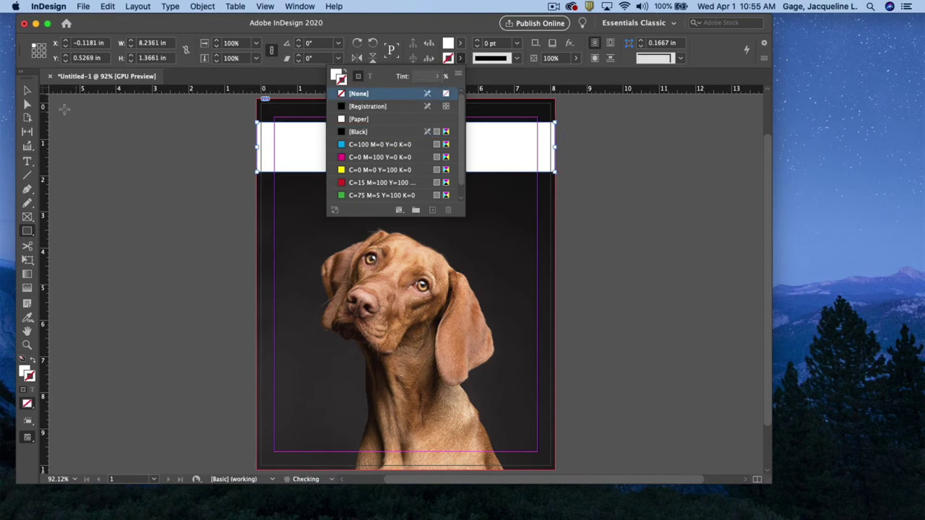
click(27, 91)
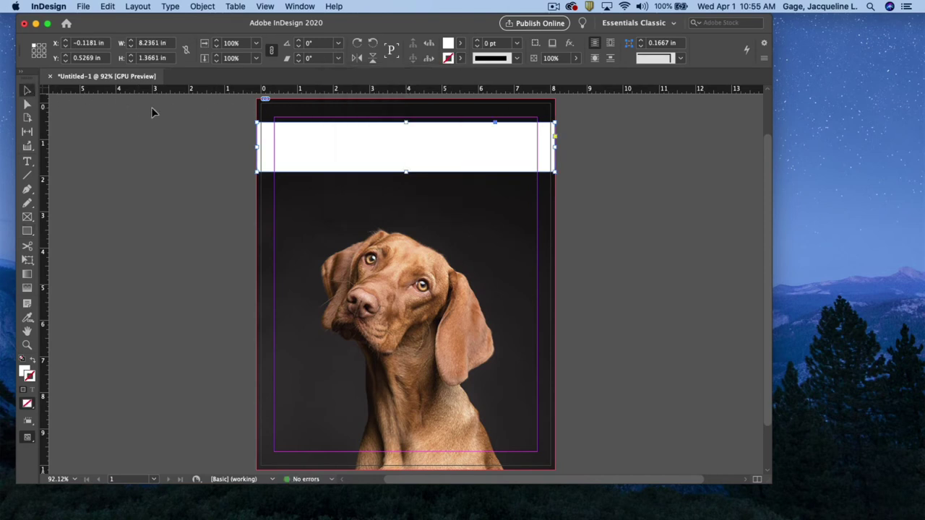
click(555, 7)
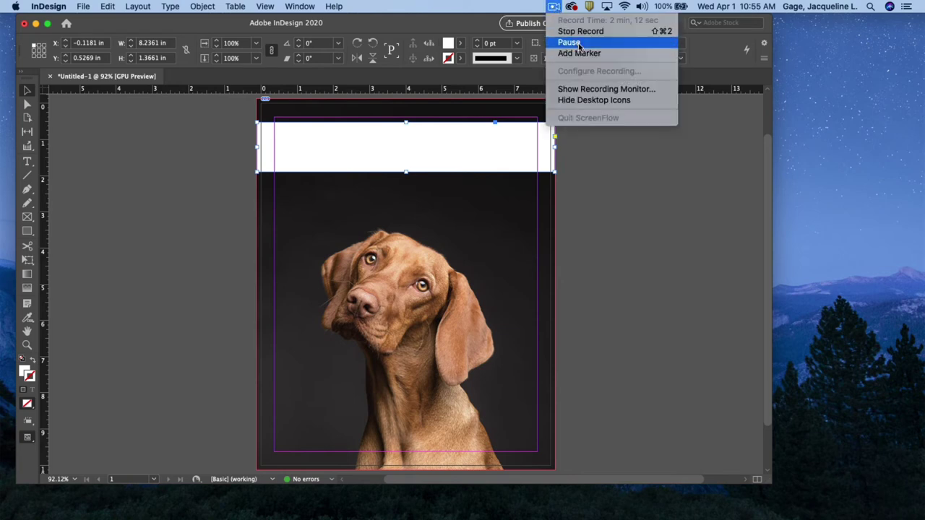
click(572, 43)
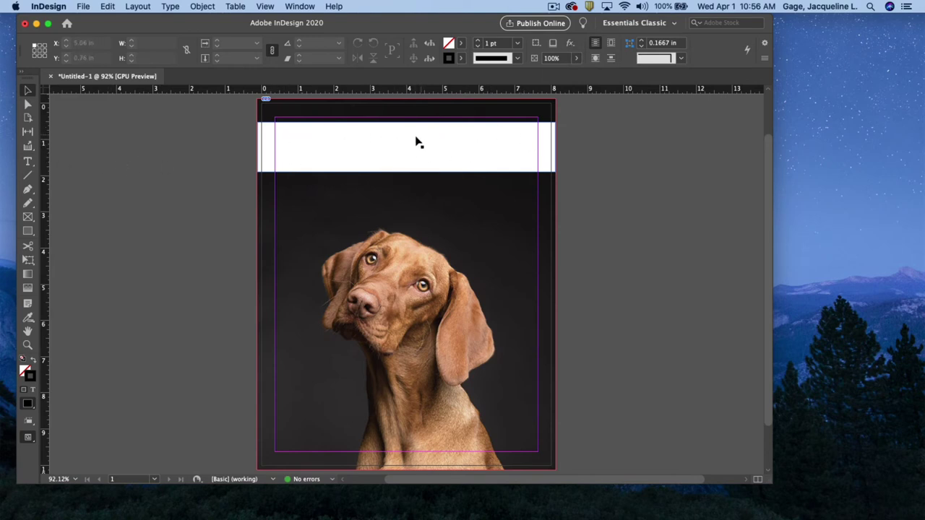
Create a text frame about 8.16 by 1.14 in reading "Moderndog" and move it onto the white band
click(273, 149)
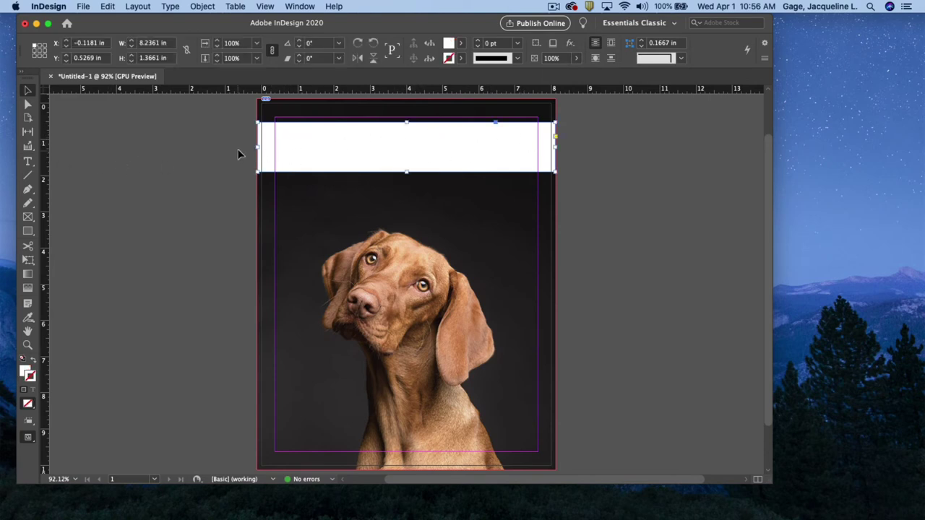
click(27, 162)
drag(209, 189, 506, 230)
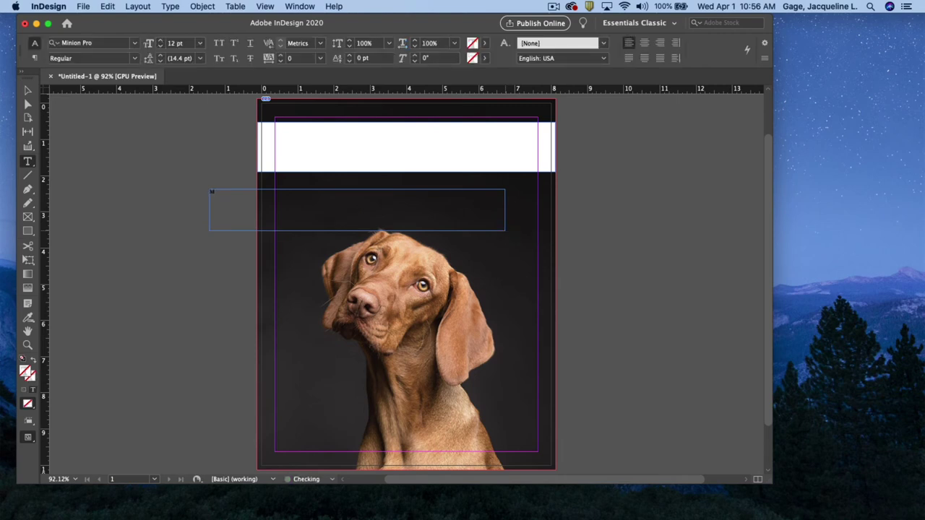
text(Modernday)
click(30, 90)
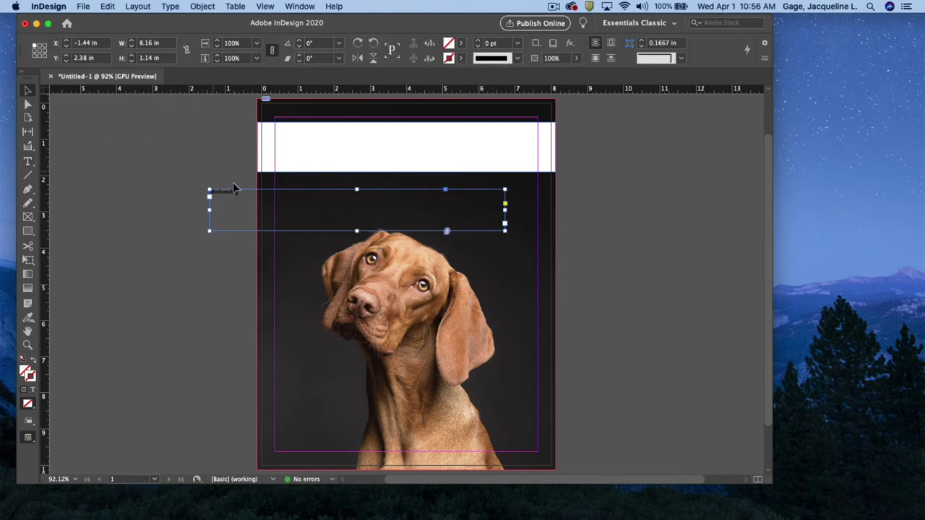
drag(250, 197, 319, 138)
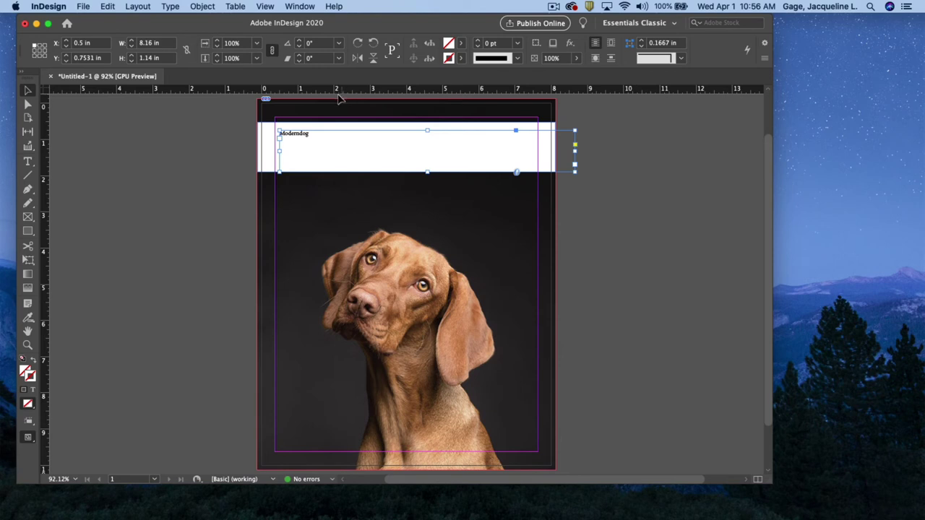
Set the "Moderndog" text to 72 pt and center it in its frame
click(28, 161)
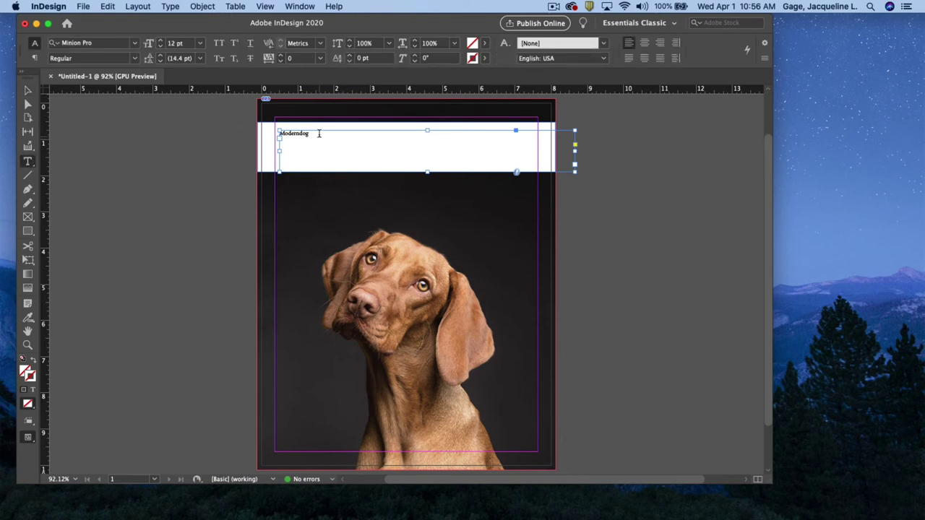
drag(319, 133, 277, 133)
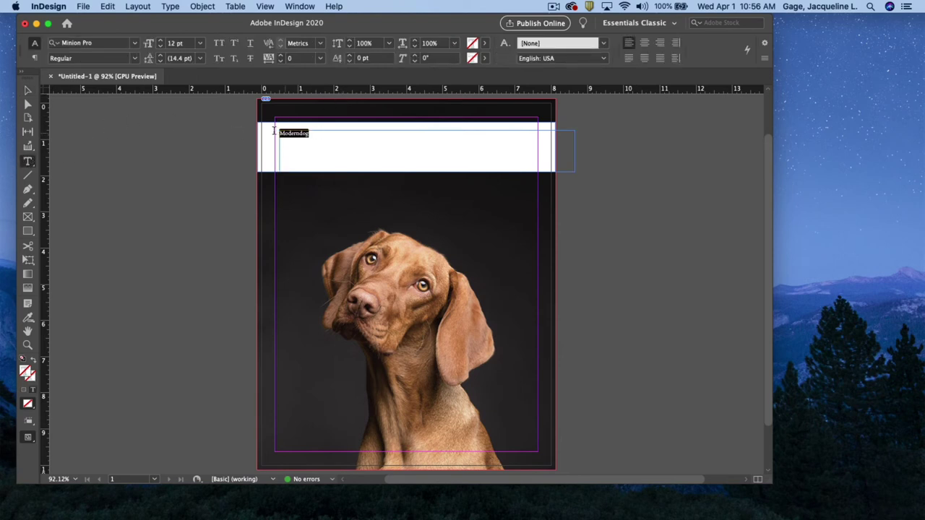
click(201, 43)
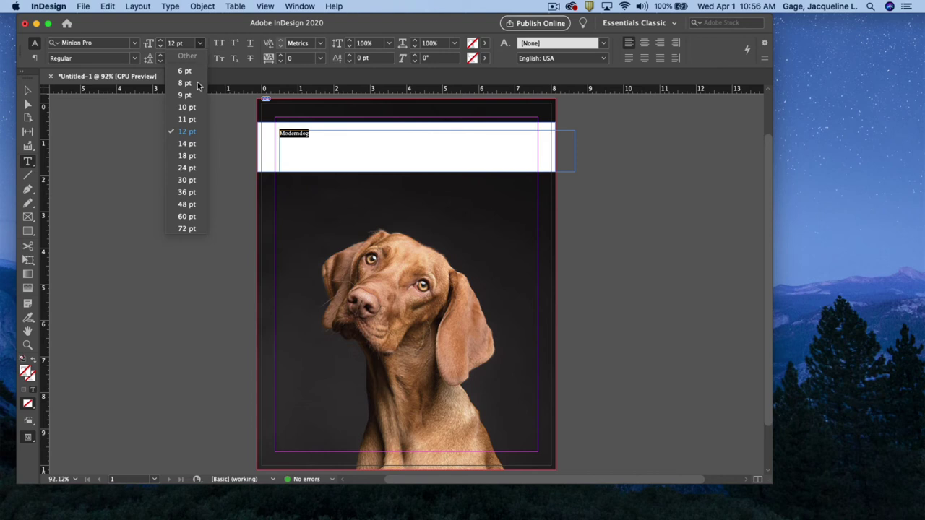
click(187, 205)
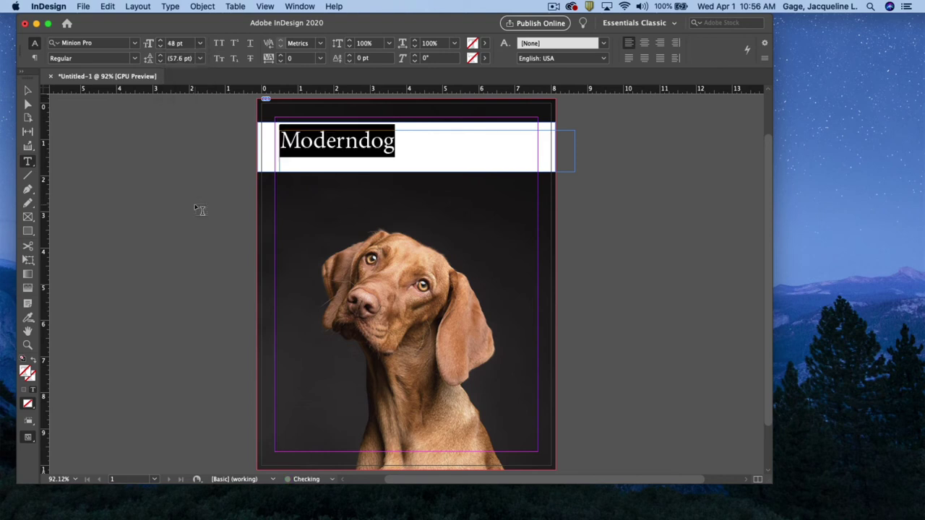
click(200, 44)
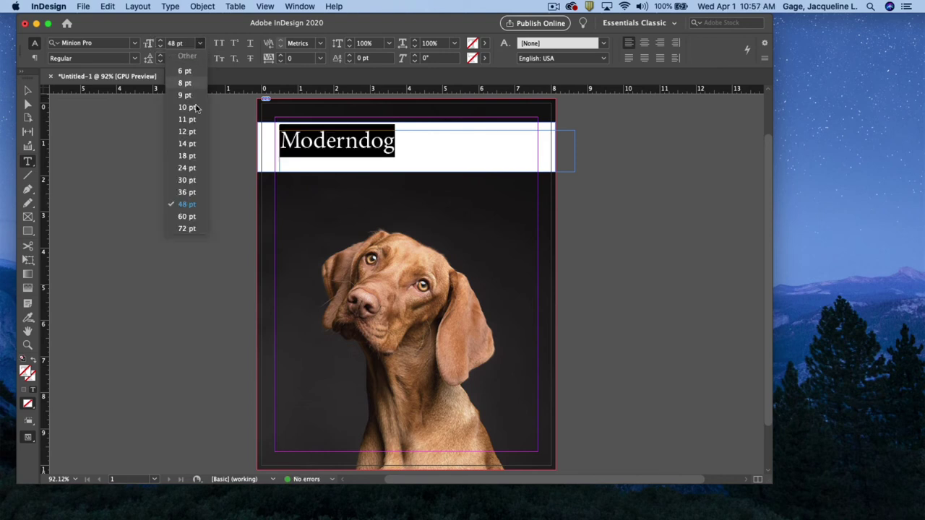
click(196, 218)
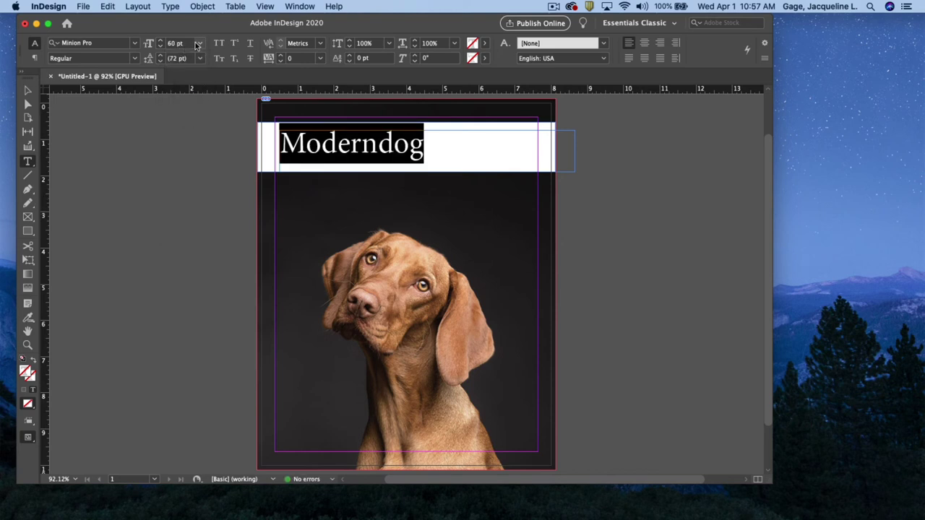
click(200, 44)
click(189, 229)
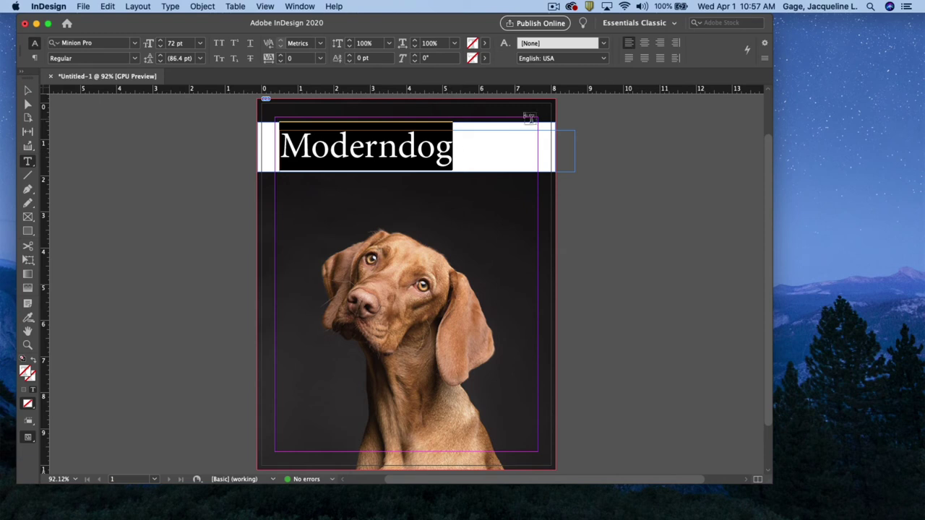
click(644, 43)
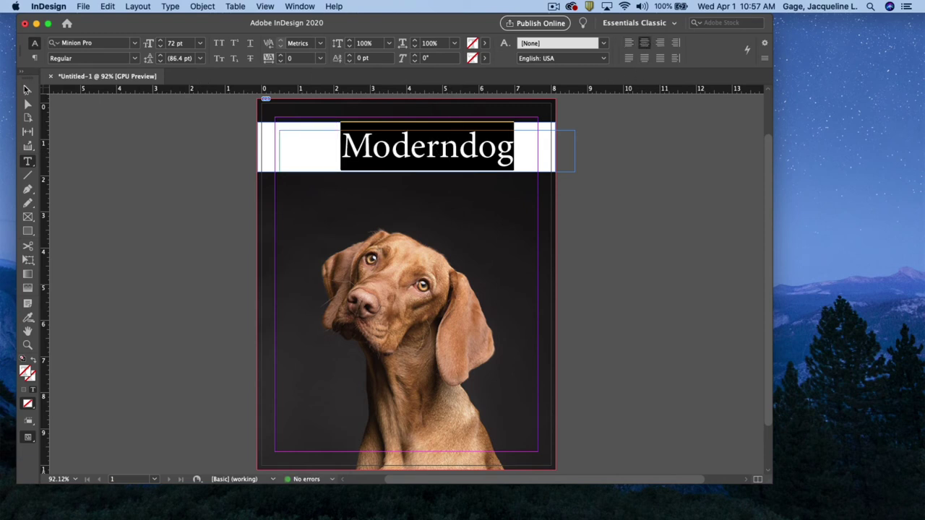
Resize the title's text frame to 8.25 in wide so both sides align with the bleed edges
click(26, 88)
drag(278, 151, 258, 150)
drag(575, 151, 555, 151)
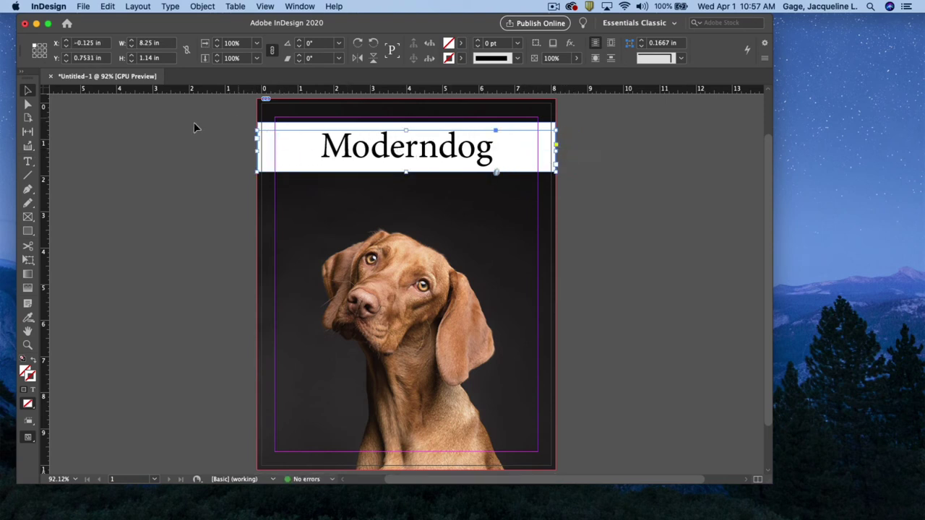
Increase the "Moderndog" title's font size to 100 pt
click(27, 161)
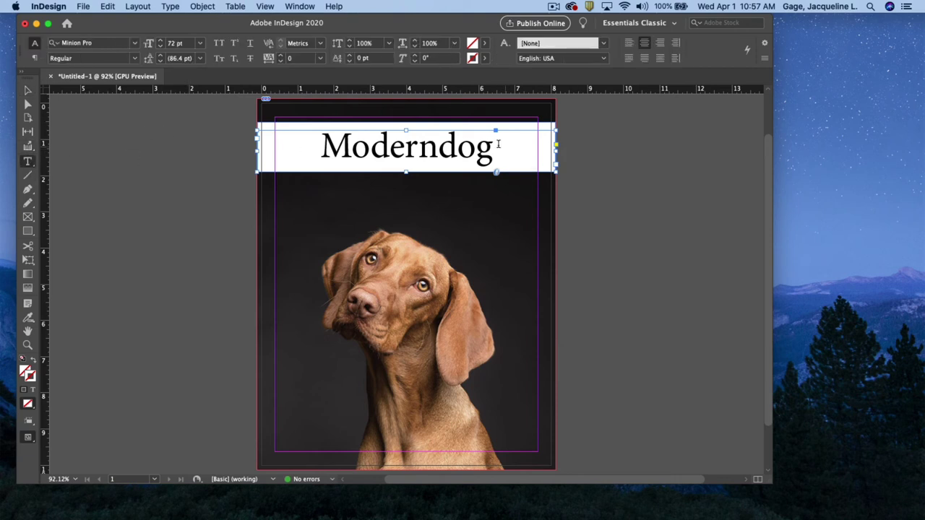
drag(498, 144, 314, 141)
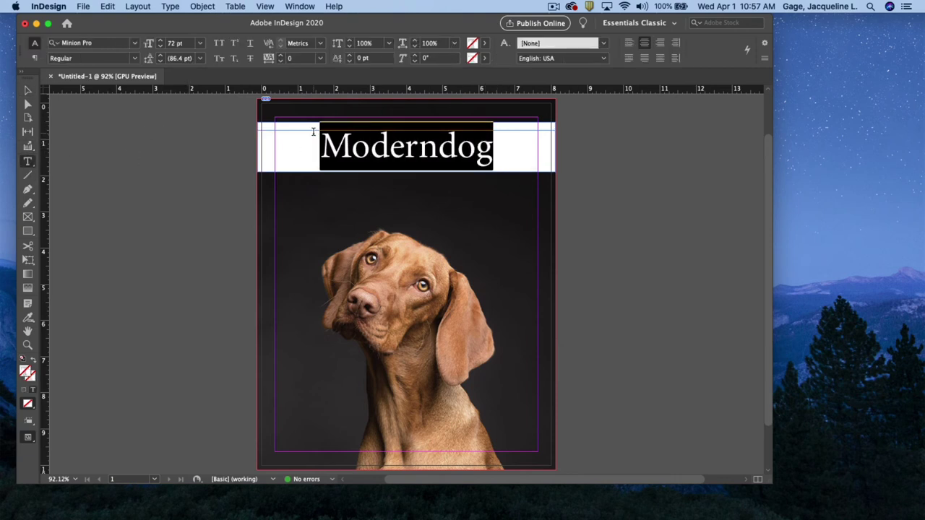
click(159, 41)
click(160, 41)
click(159, 40)
click(160, 40)
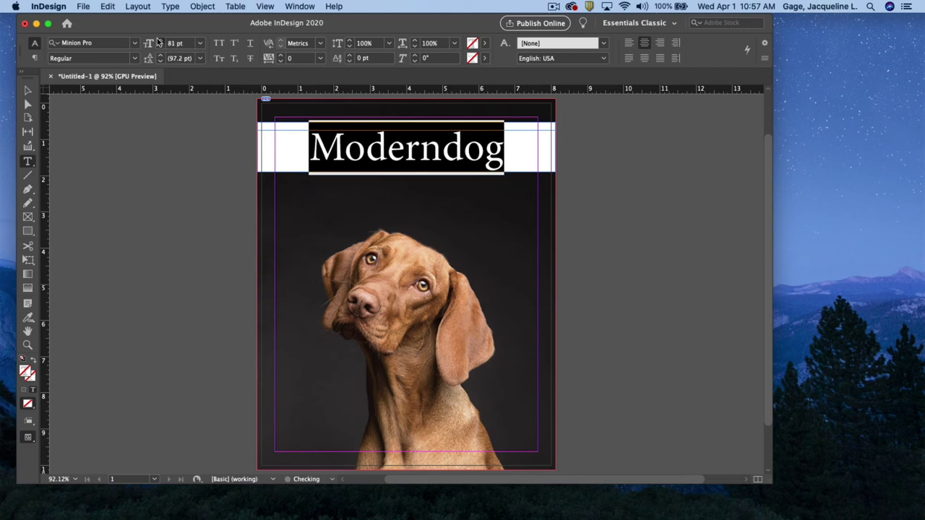
click(159, 40)
click(160, 41)
click(160, 40)
click(160, 40)
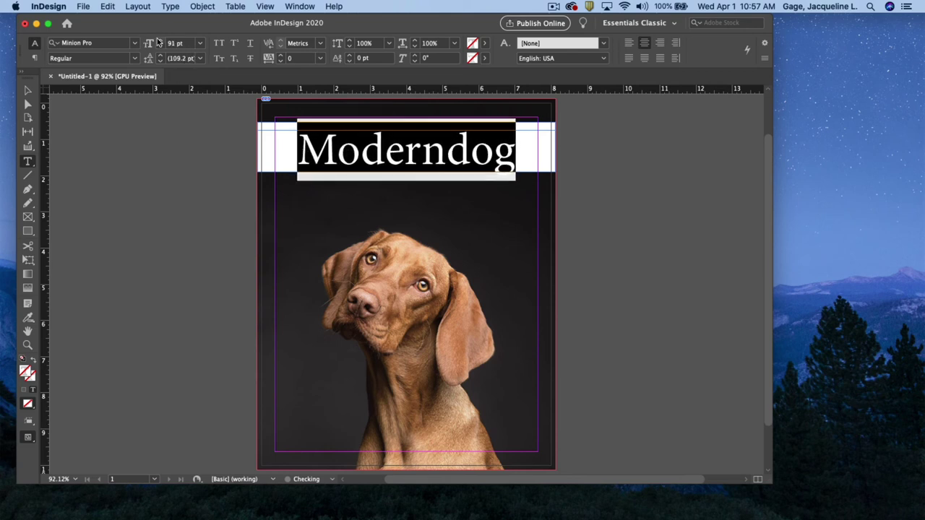
click(159, 41)
click(159, 40)
click(159, 41)
click(160, 40)
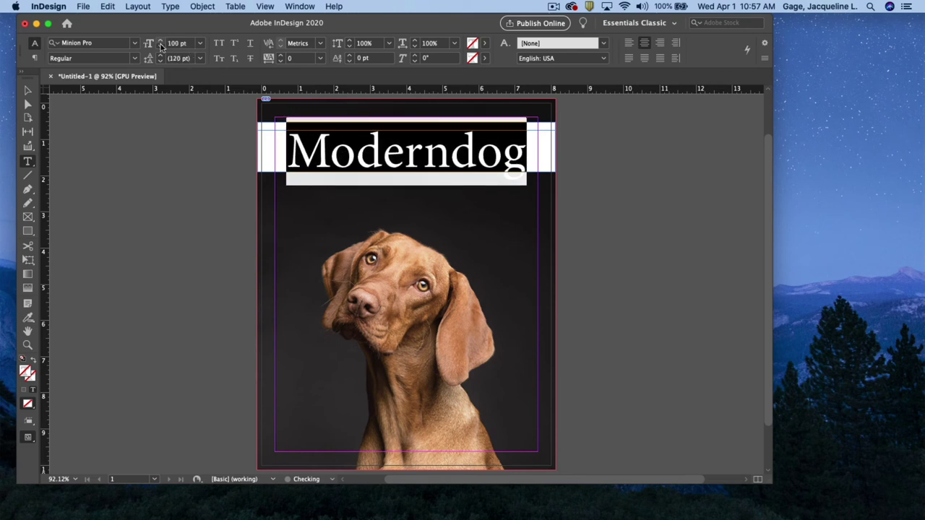
click(173, 128)
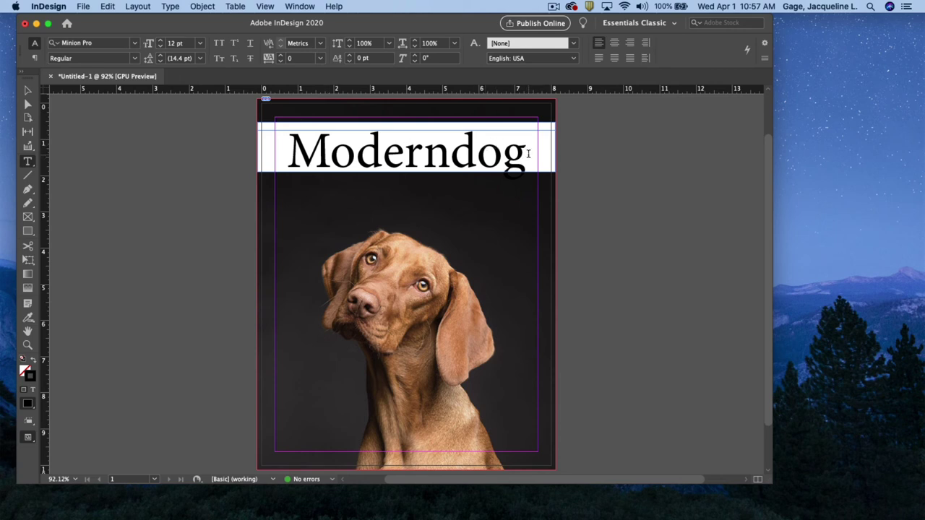
Change the "Moderndog" title's font to Gill Sans
drag(529, 153, 286, 152)
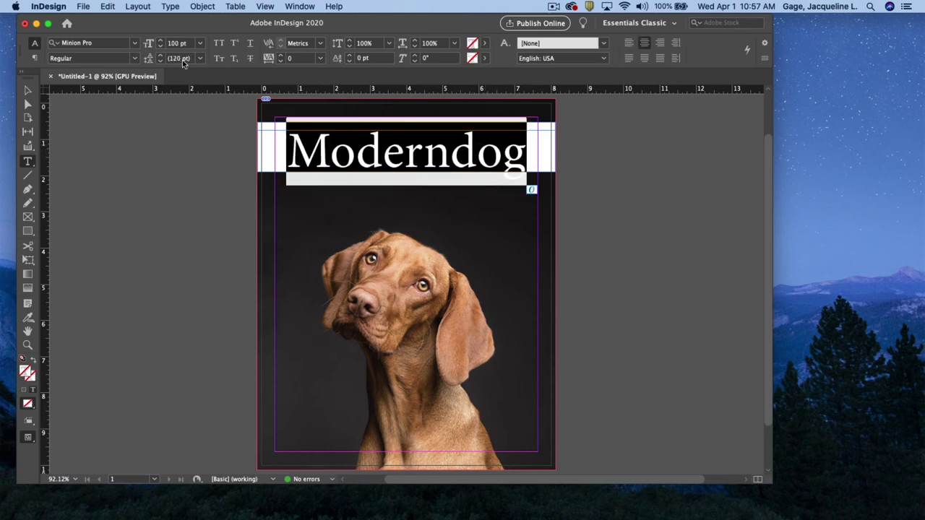
click(135, 44)
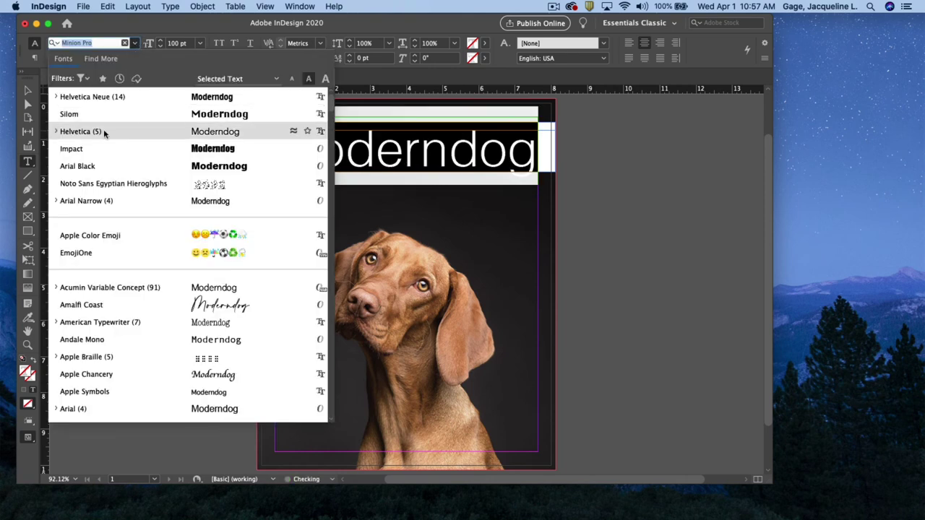
scroll(121, 228, down, 2)
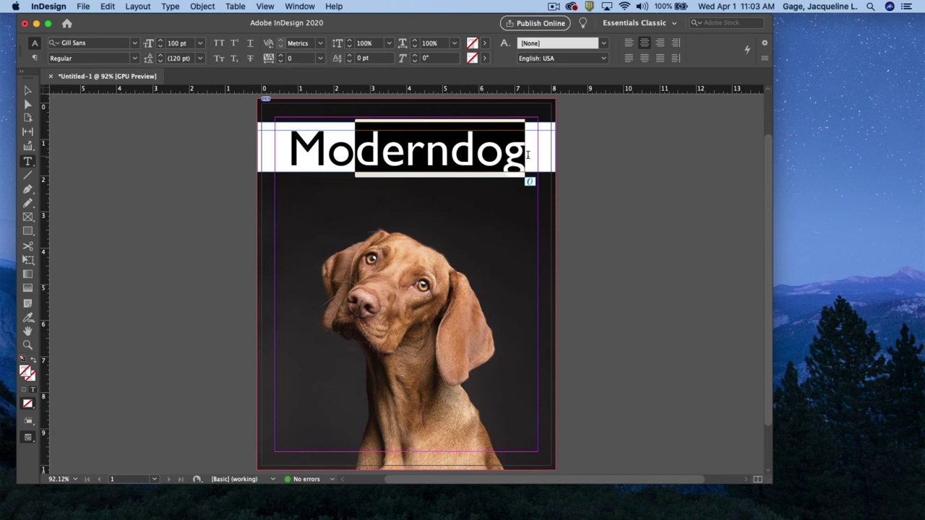
Set the word "Modern" in the title to the Light weight of Gill Sans
click(504, 151)
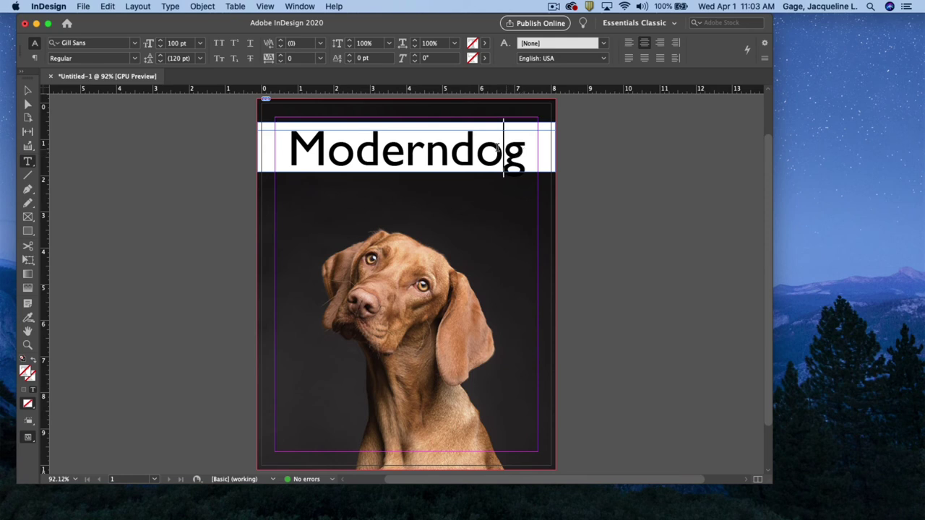
drag(448, 150, 303, 146)
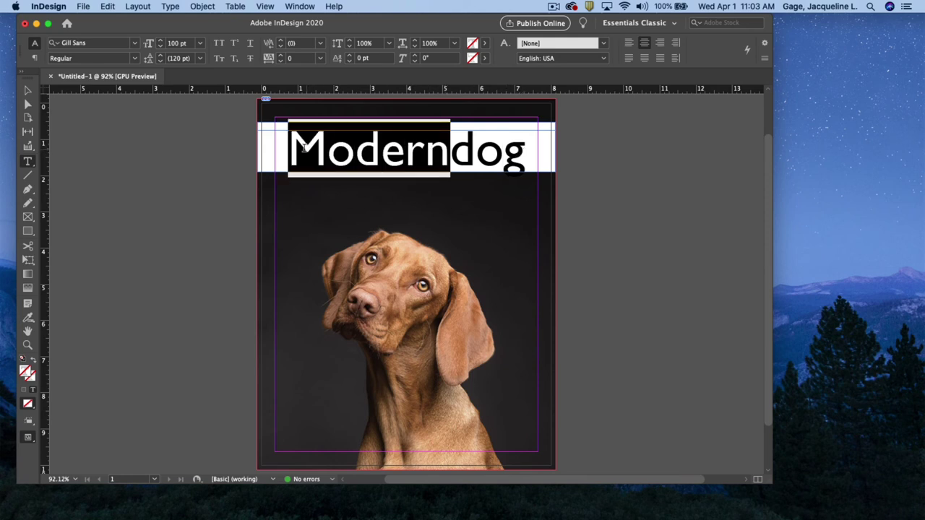
click(135, 60)
click(107, 70)
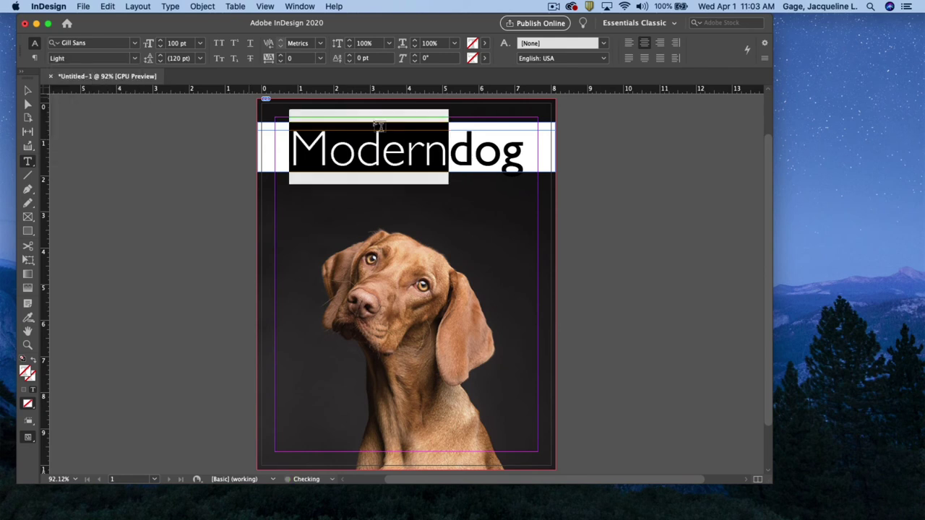
Set the word "dog" in the title to the Bold weight of Gill Sans
click(434, 137)
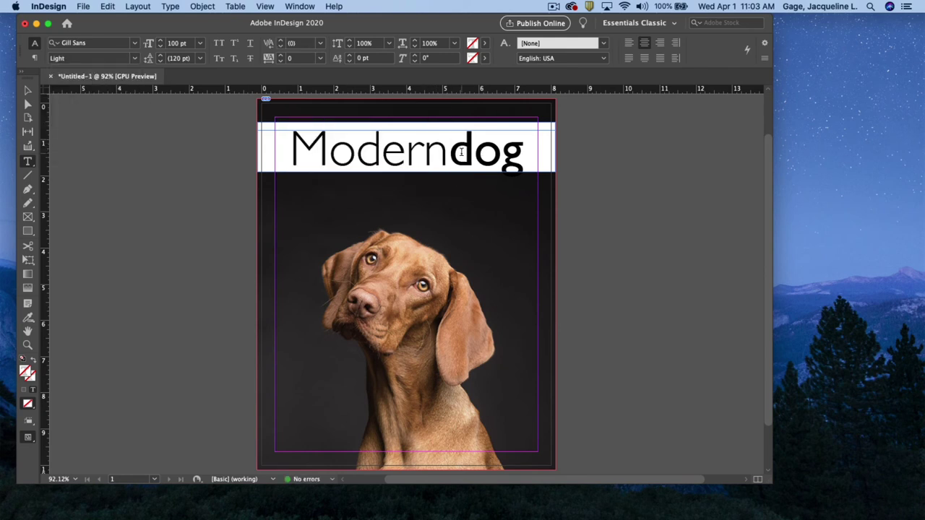
drag(449, 152, 528, 155)
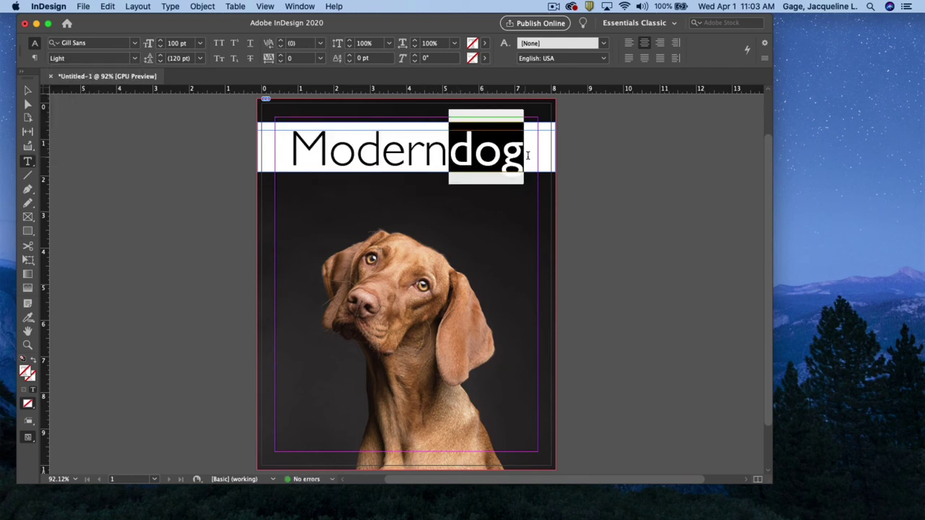
click(134, 59)
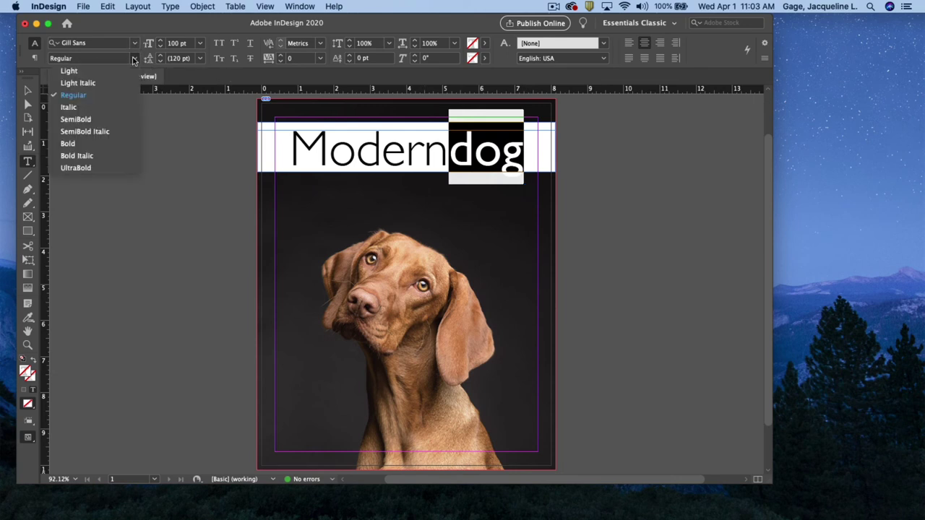
click(83, 144)
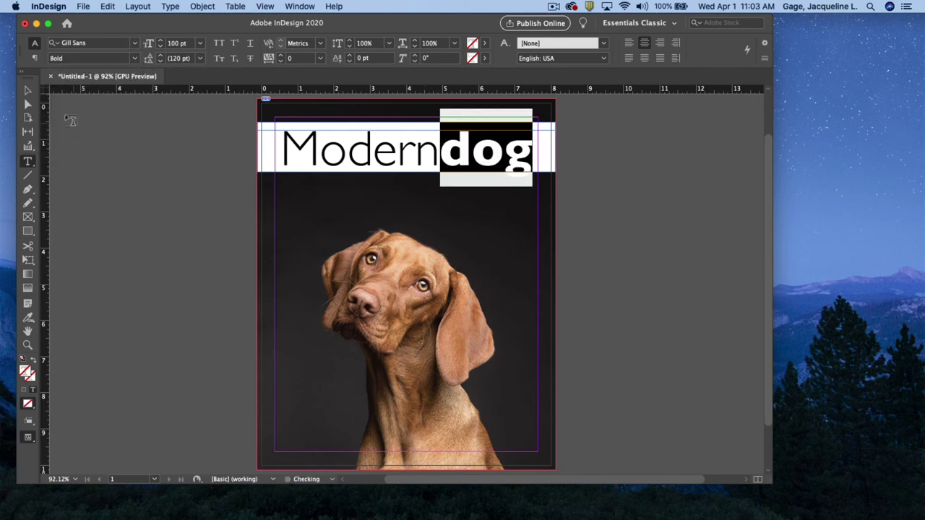
Move the title's text frame up slightly to a Y position of about 0.64 in
click(32, 90)
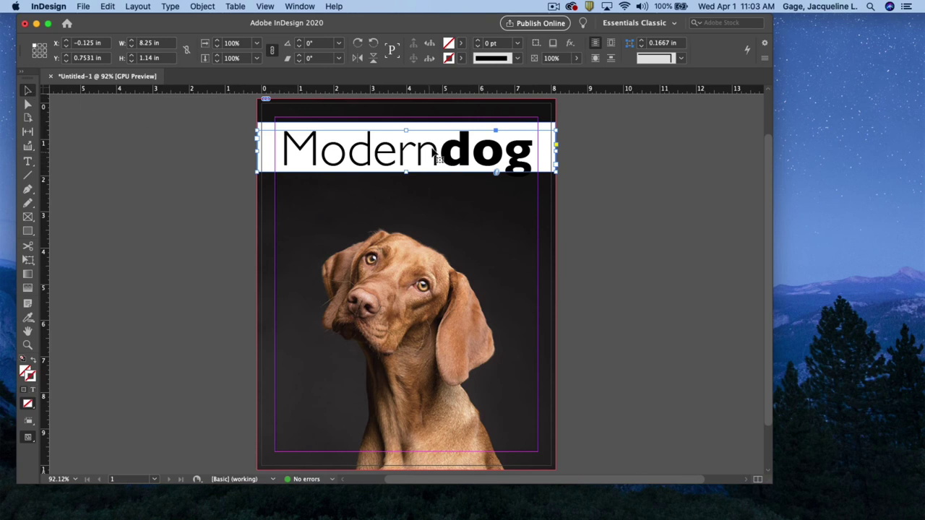
drag(515, 149, 517, 144)
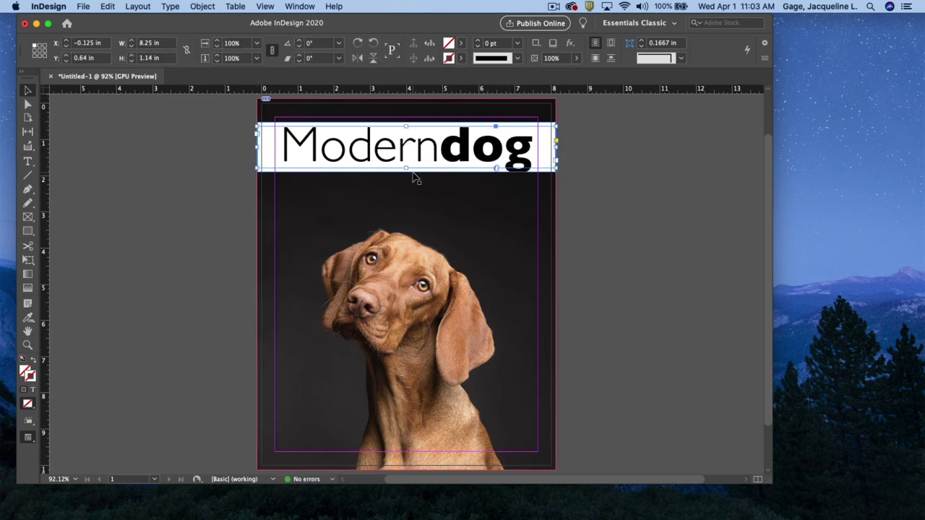
click(593, 201)
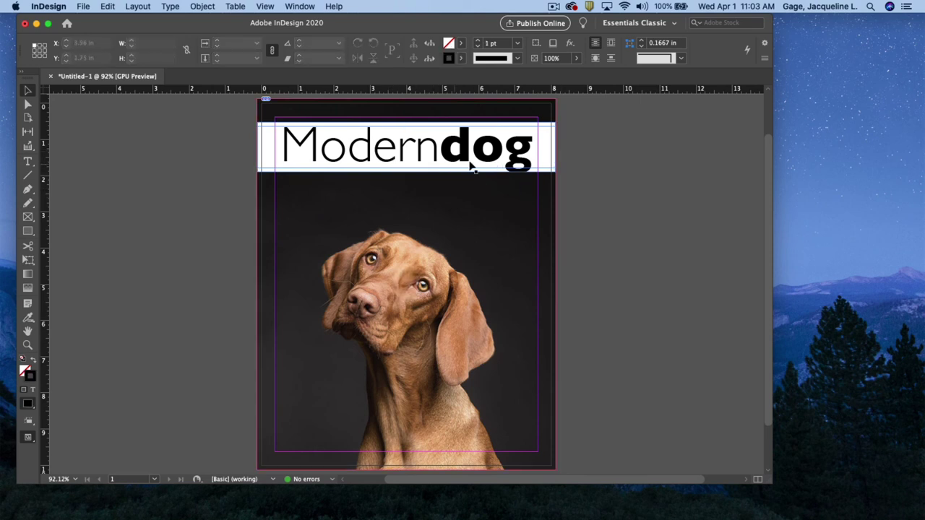
Extend the white band down and up to about 1.67 in tall, and nudge the title down to center it vertically in the band
click(453, 174)
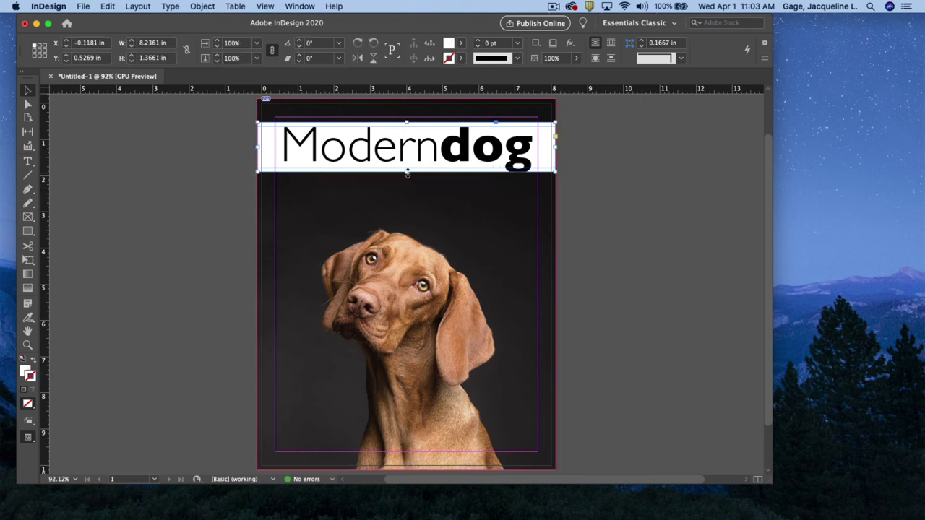
drag(407, 173, 407, 179)
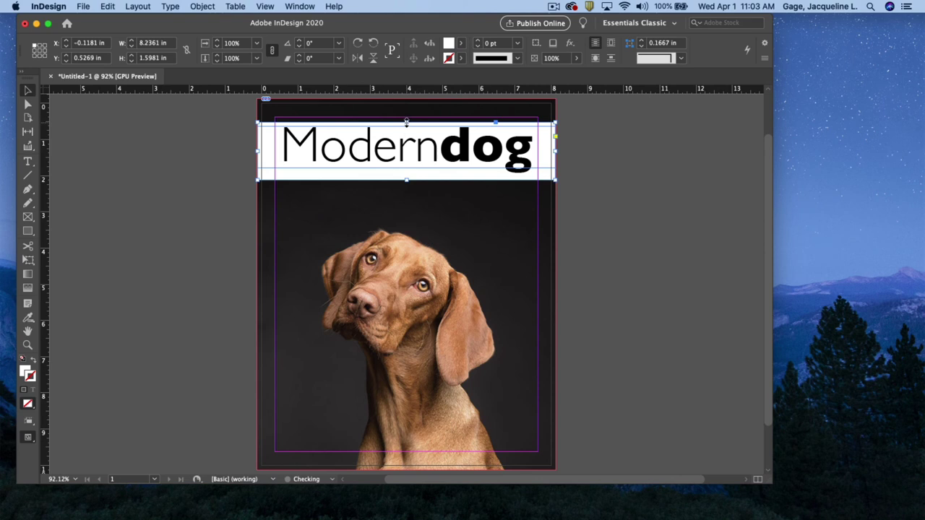
drag(407, 121, 406, 119)
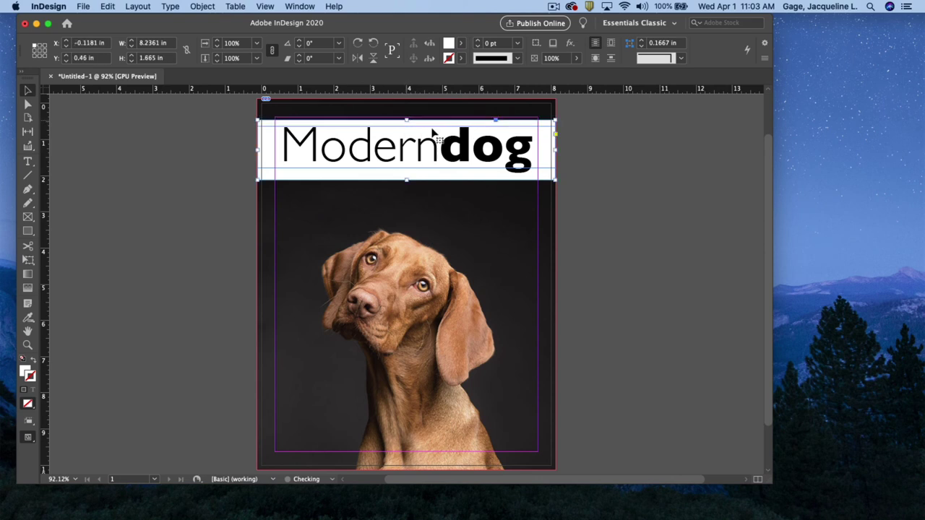
click(603, 170)
drag(515, 165, 515, 170)
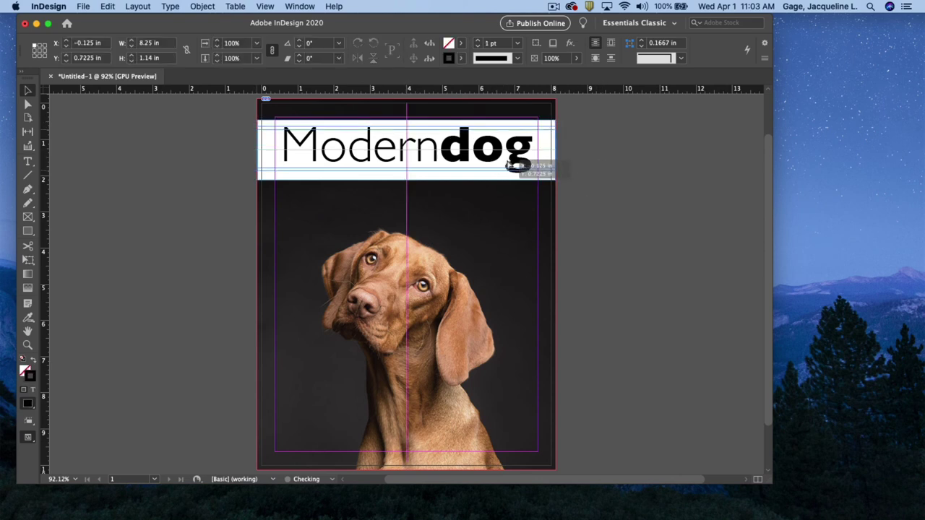
click(617, 169)
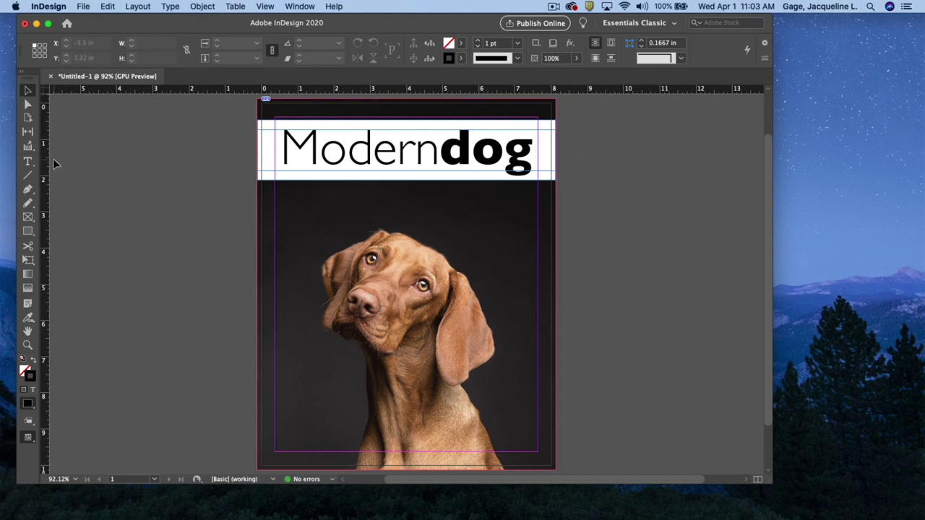
Draw a rectangle about 8.25 by 0.565 in from the page's upper bleed corner down to the white band
click(29, 232)
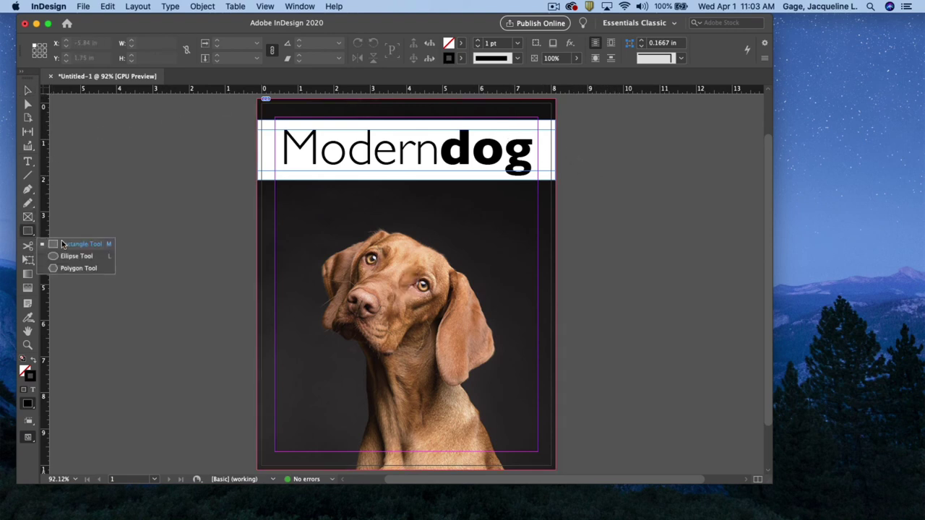
click(63, 243)
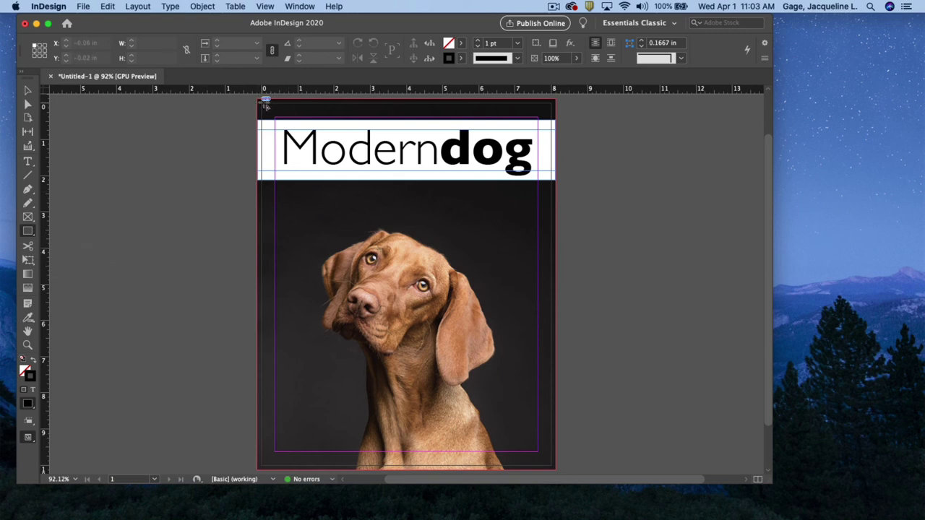
drag(261, 99, 561, 120)
drag(560, 124, 556, 119)
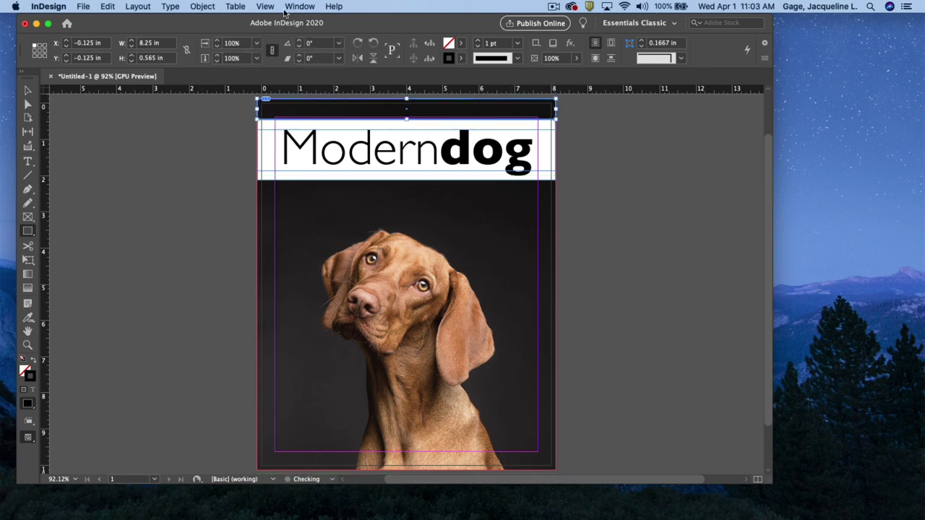
Fill the new rectangle above the title with the C=0 M=100 Y=0 K=0 swatch and set its stroke to None
click(463, 46)
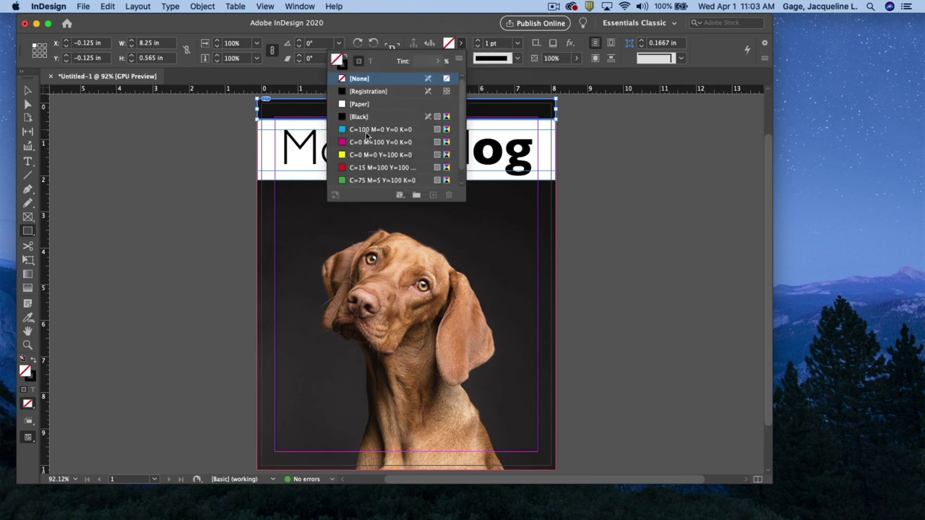
click(357, 142)
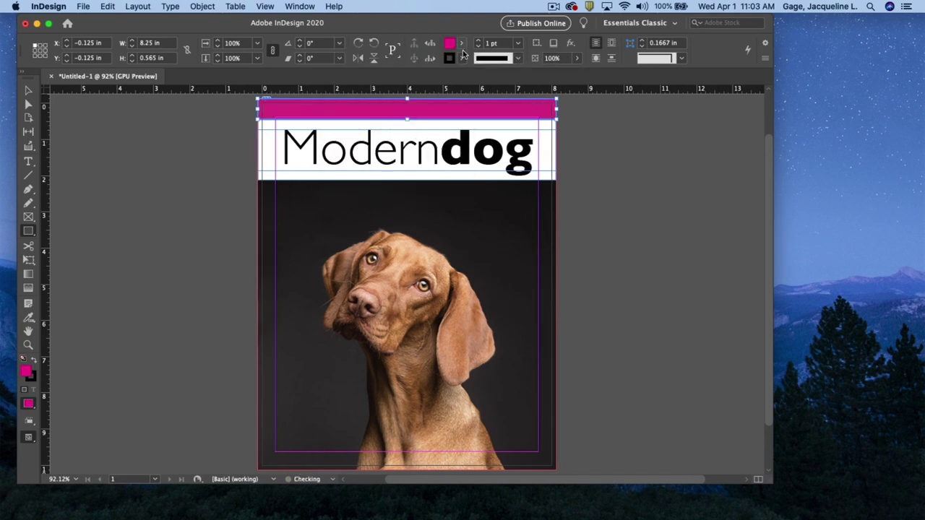
click(462, 61)
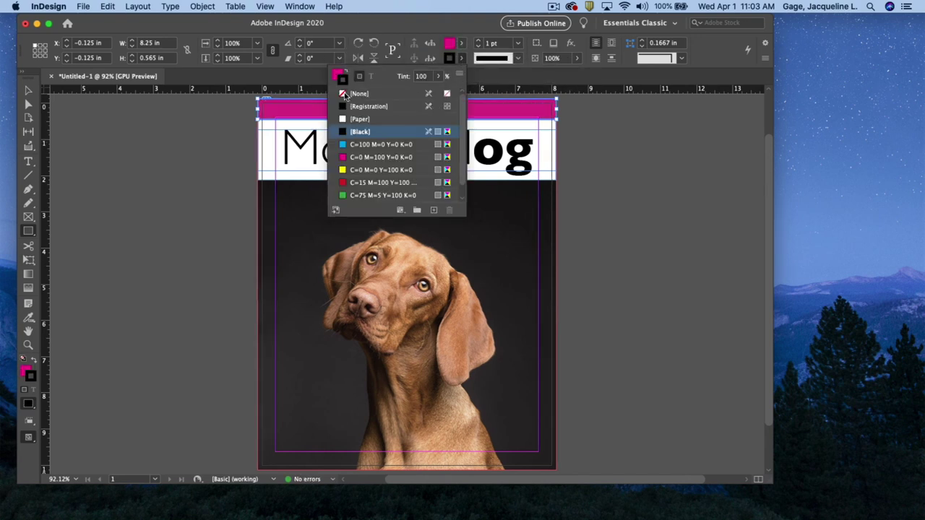
click(346, 95)
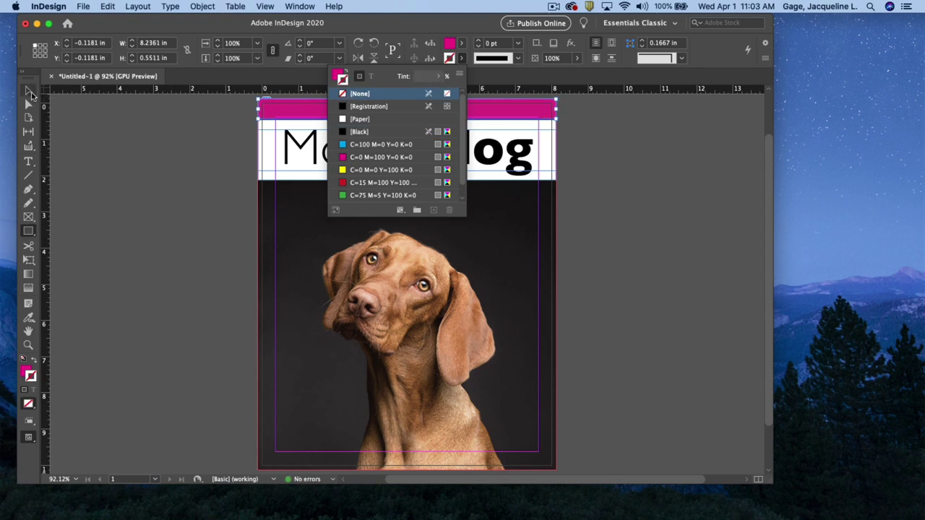
click(30, 92)
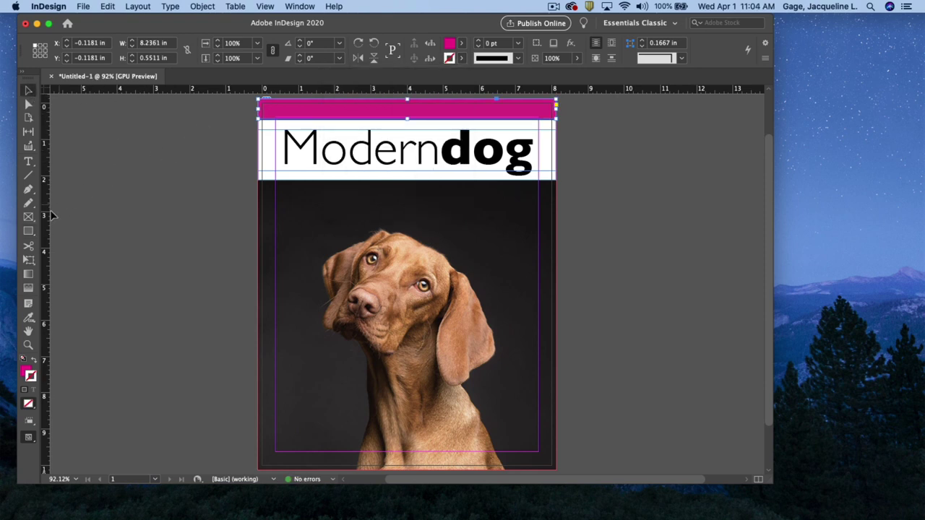
Paste "Why does my dog like some people and not others" into a new text frame about 9.25 by 0.48 in and move it onto the magenta band
click(28, 161)
drag(217, 197, 552, 214)
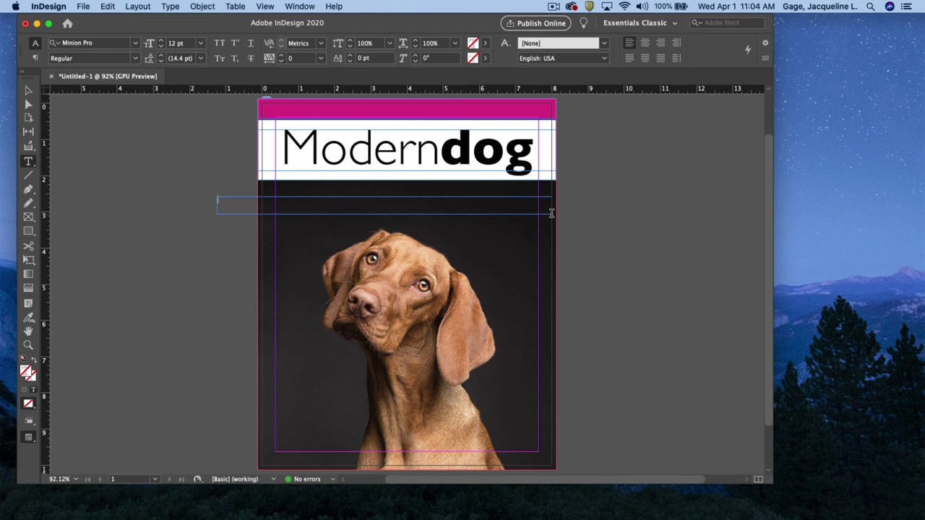
key(super+v)
key(Escape)
drag(311, 200, 235, 251)
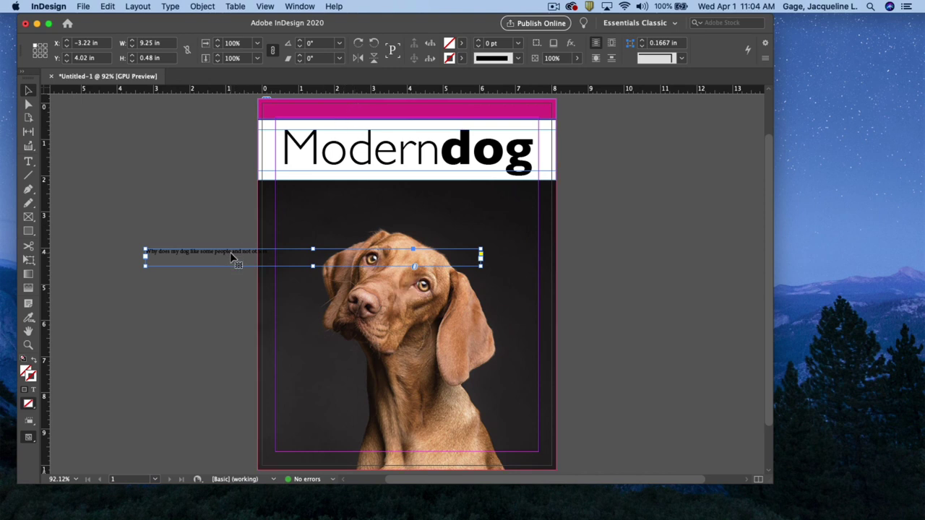
drag(231, 257, 354, 162)
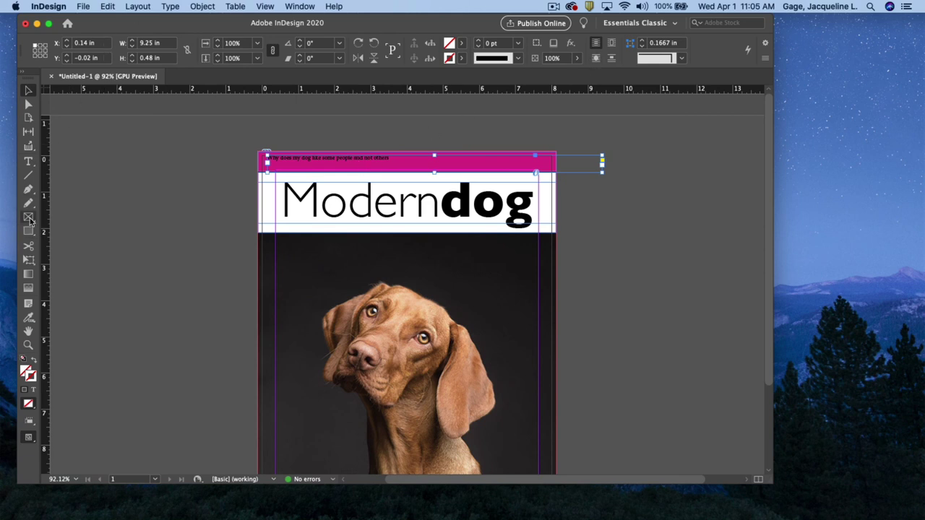
Center the headline text in its frame and resize the frame to 8.25 in wide so both sides align with the bleed edges
click(29, 162)
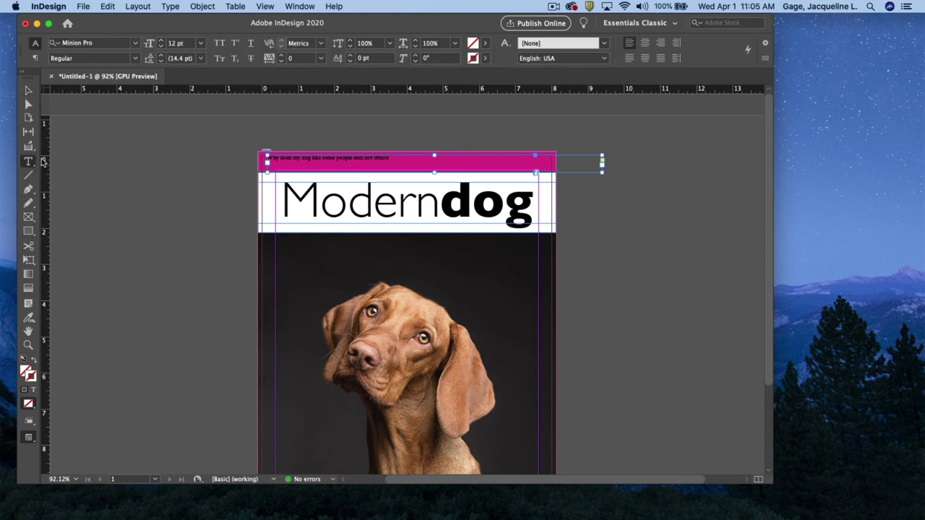
click(645, 43)
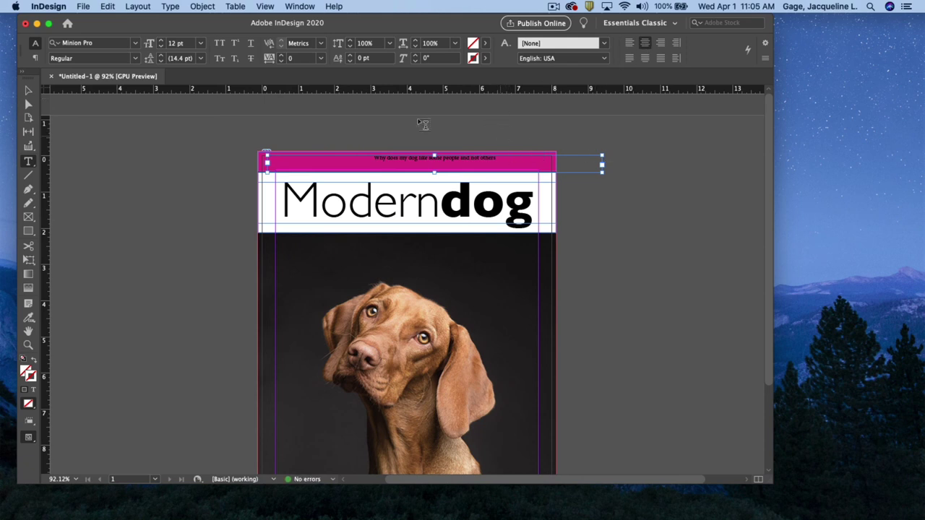
click(29, 90)
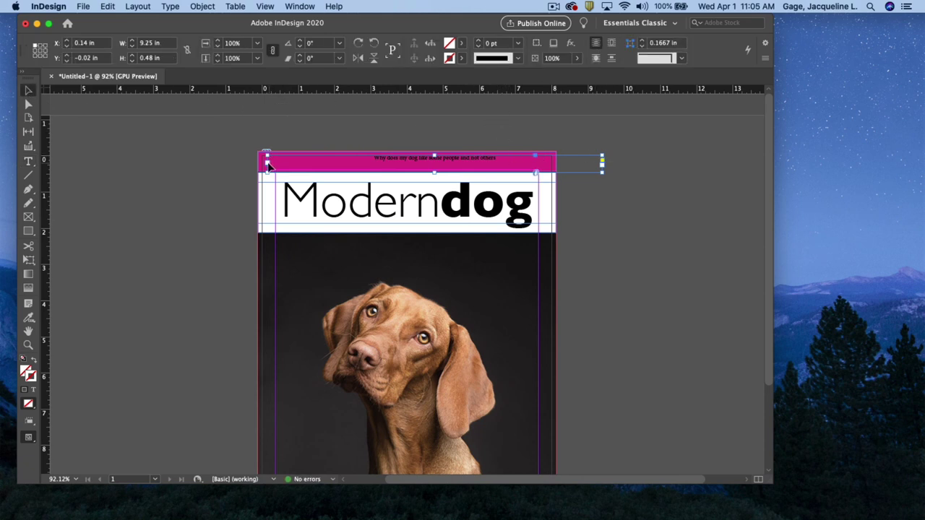
drag(269, 166, 259, 165)
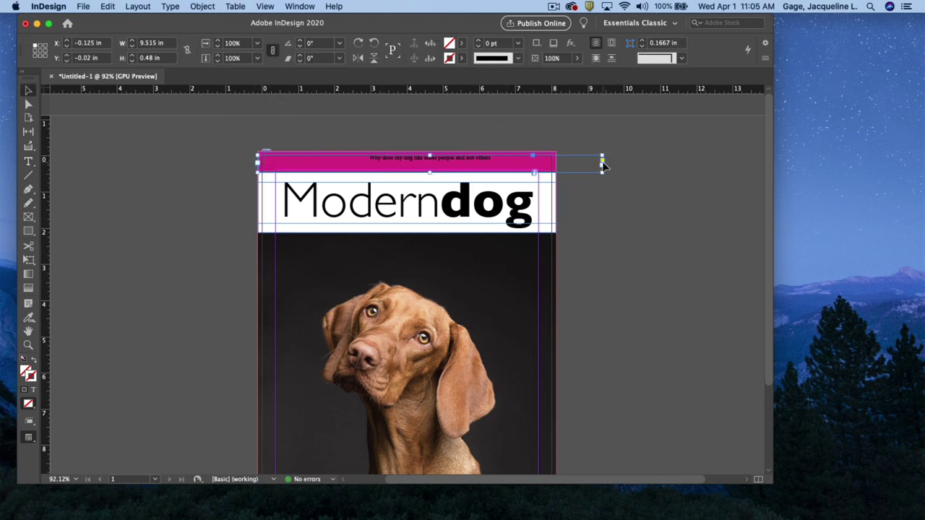
drag(603, 166, 555, 165)
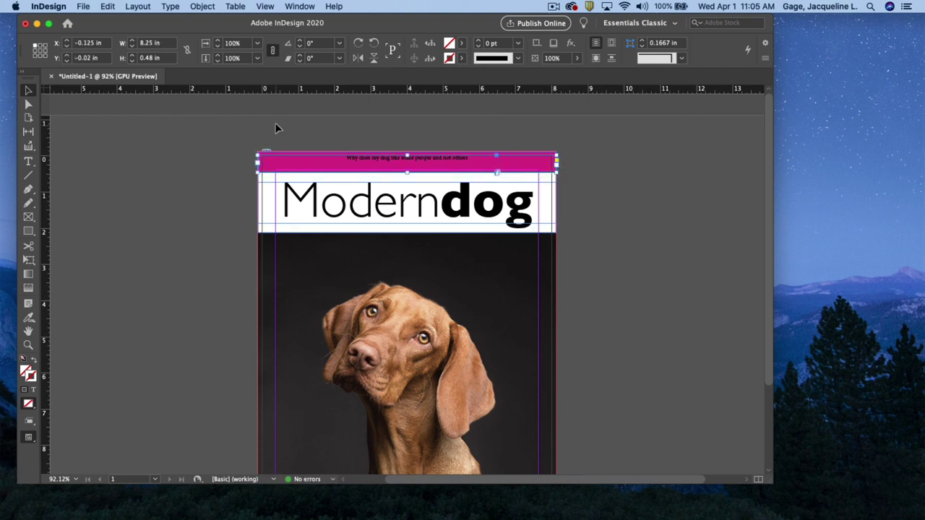
Select the whole "Why does my dog like some people and not others" headline for text formatting
click(29, 162)
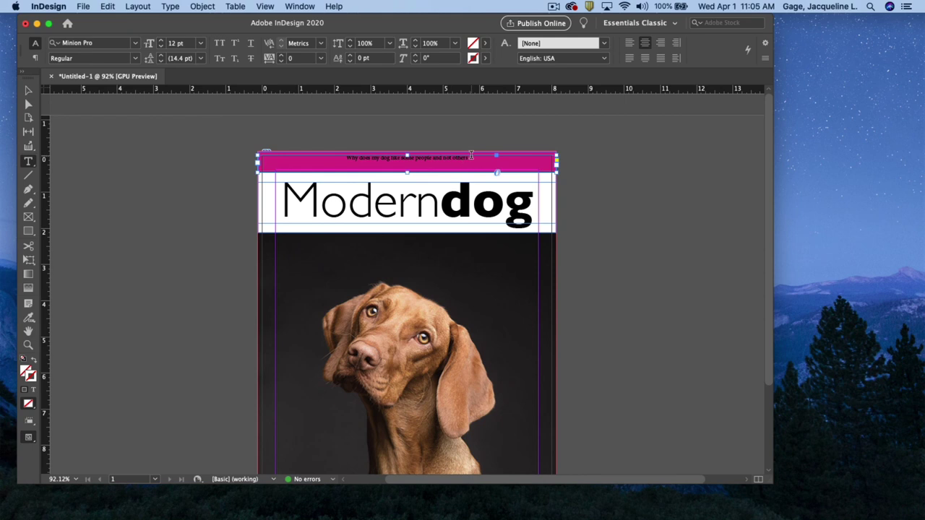
drag(471, 157, 348, 154)
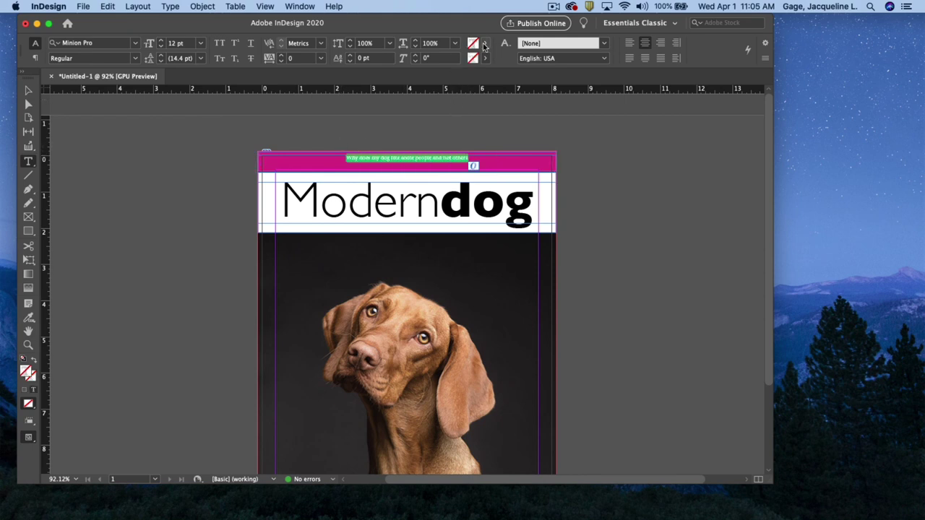